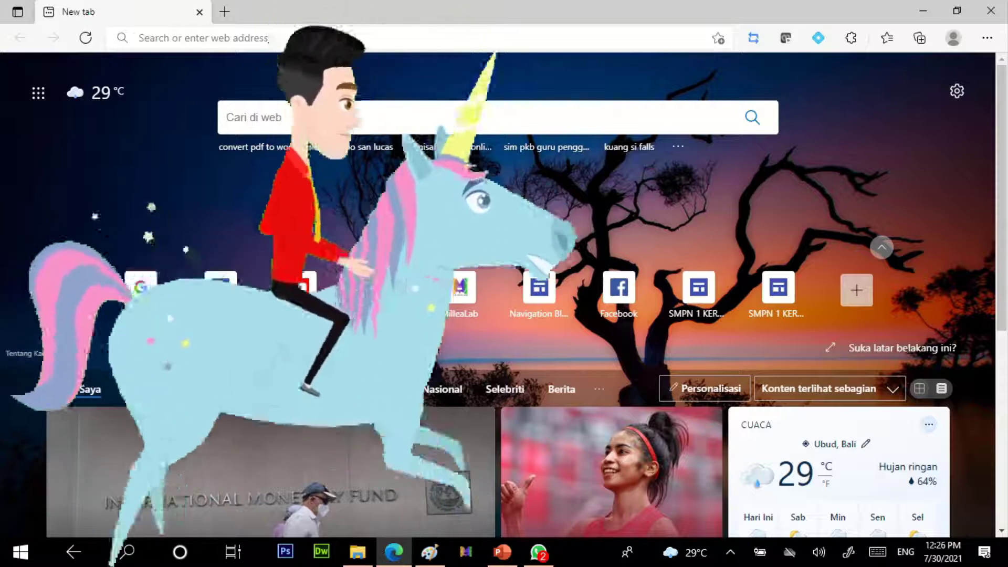
Step: Load Google in Edge and open Drive from the Google apps menu
click(203, 38)
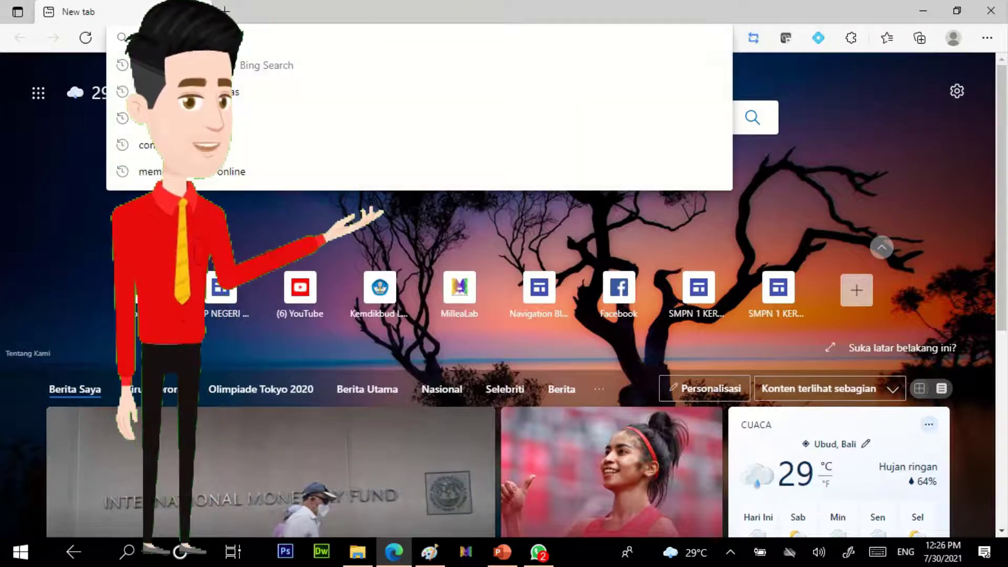
text(www)
key(Return)
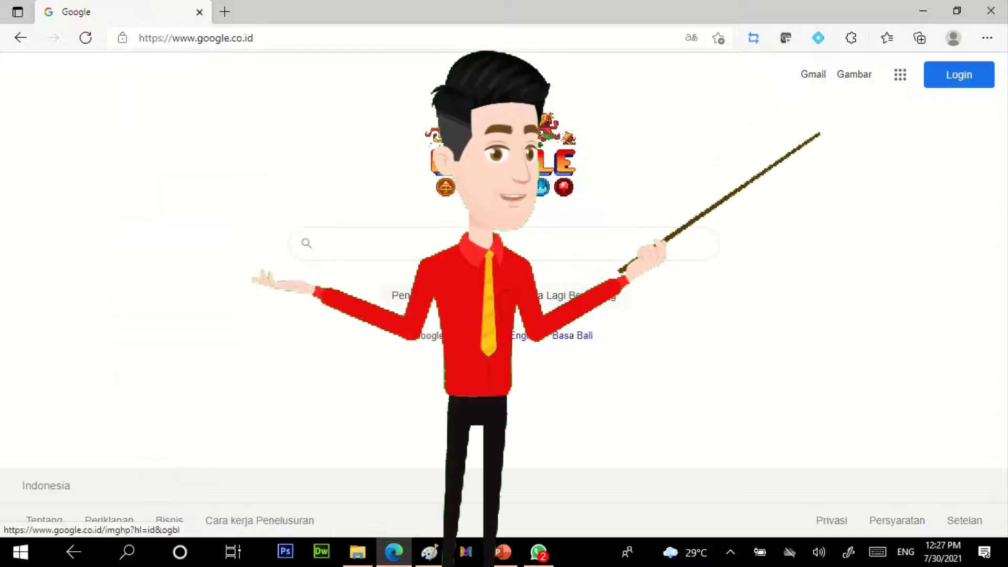
click(900, 74)
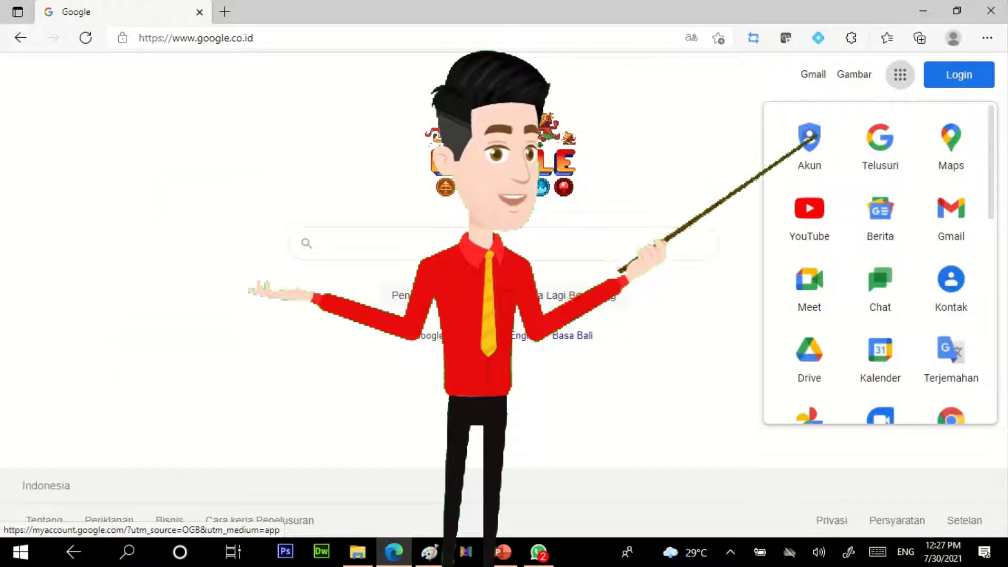
click(808, 357)
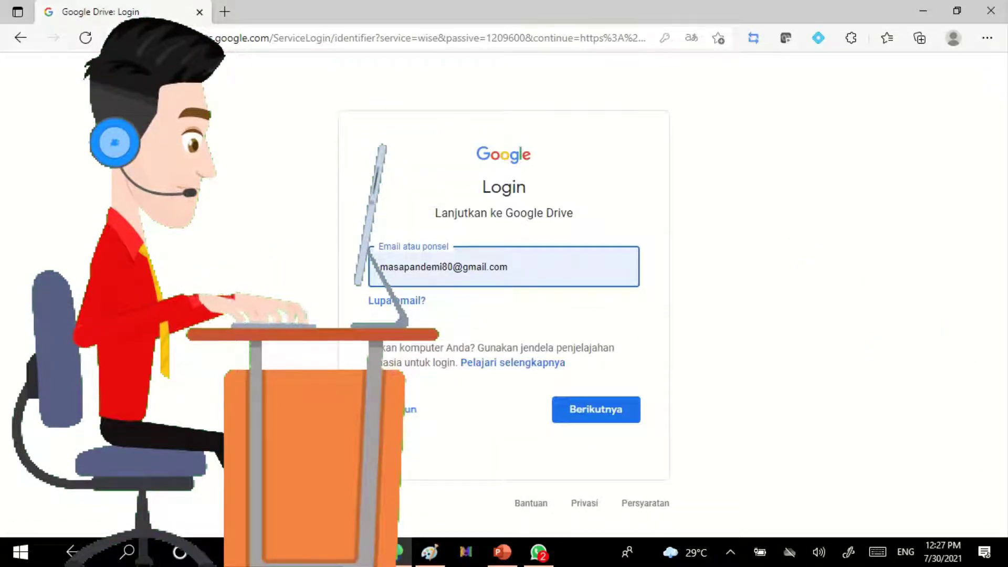
Step: Replace the prefilled e-mail with the saved school account and sign in with its password
key(BackSpace)
key(BackSpace)
key(BackSpace)
key(BackSpace)
key(BackSpace)
key(BackSpace)
key(BackSpace)
key(BackSpace)
key(BackSpace)
key(BackSpace)
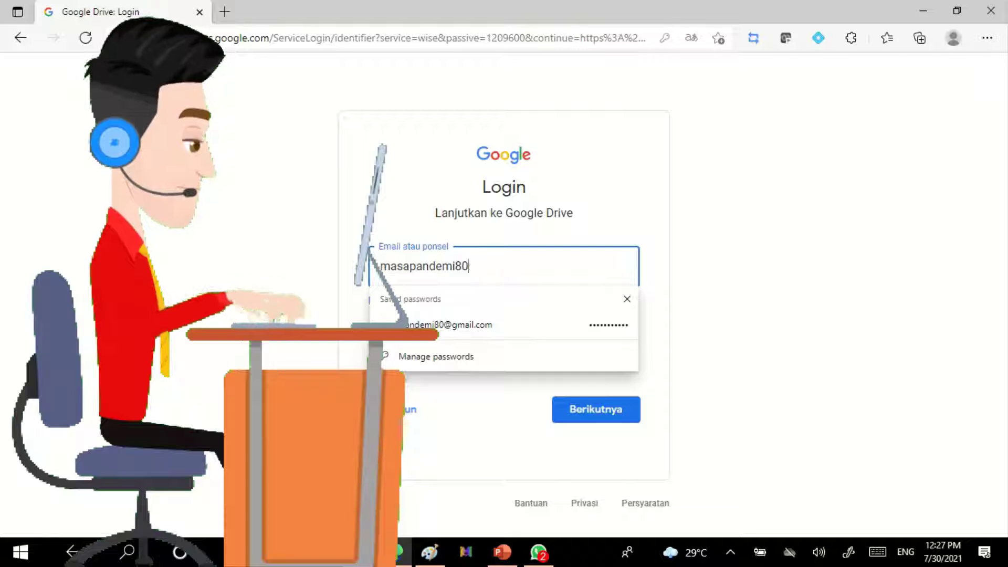
key(ctrl+a)
key(BackSpace)
text(ISUA)
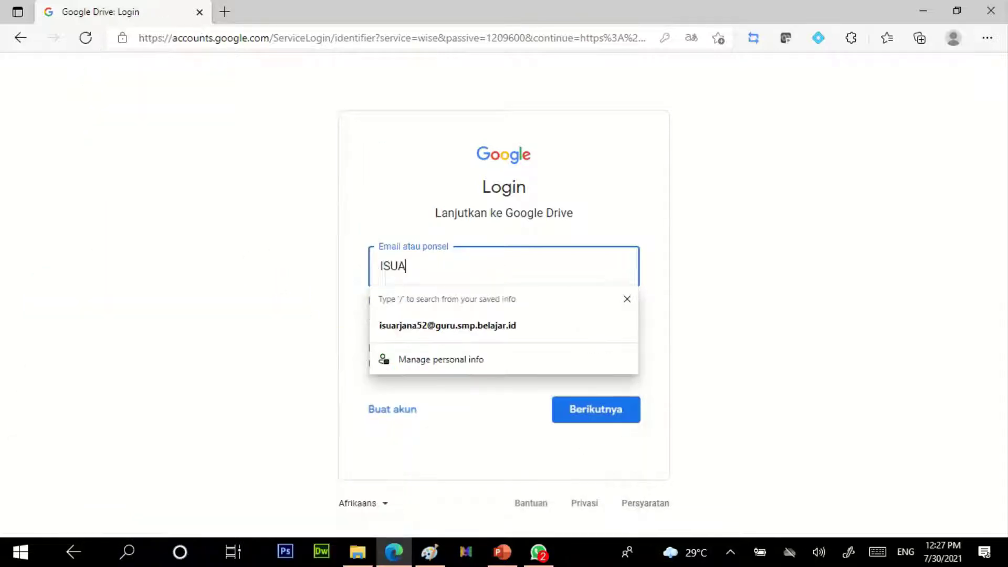
key(Down)
key(Return)
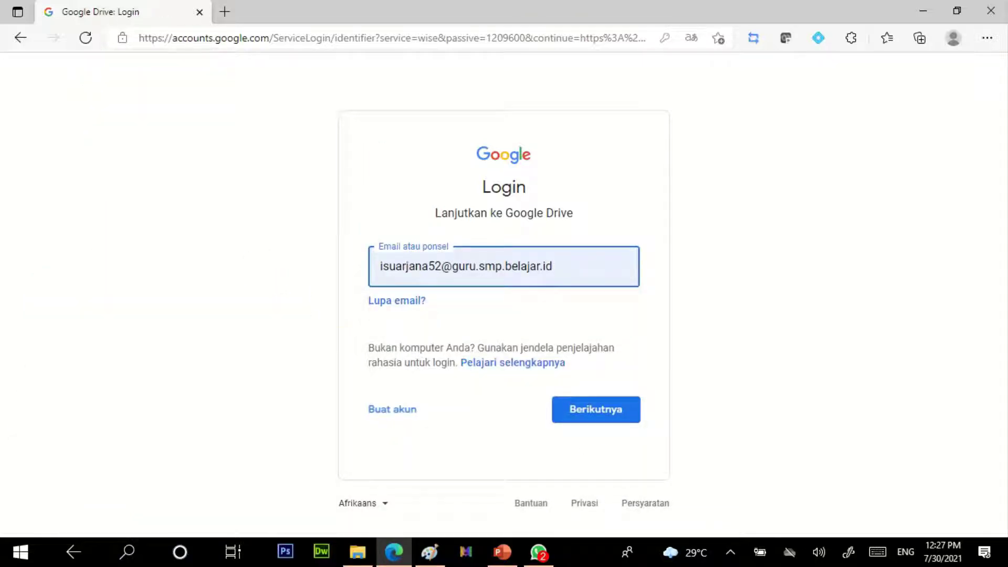
key(Return)
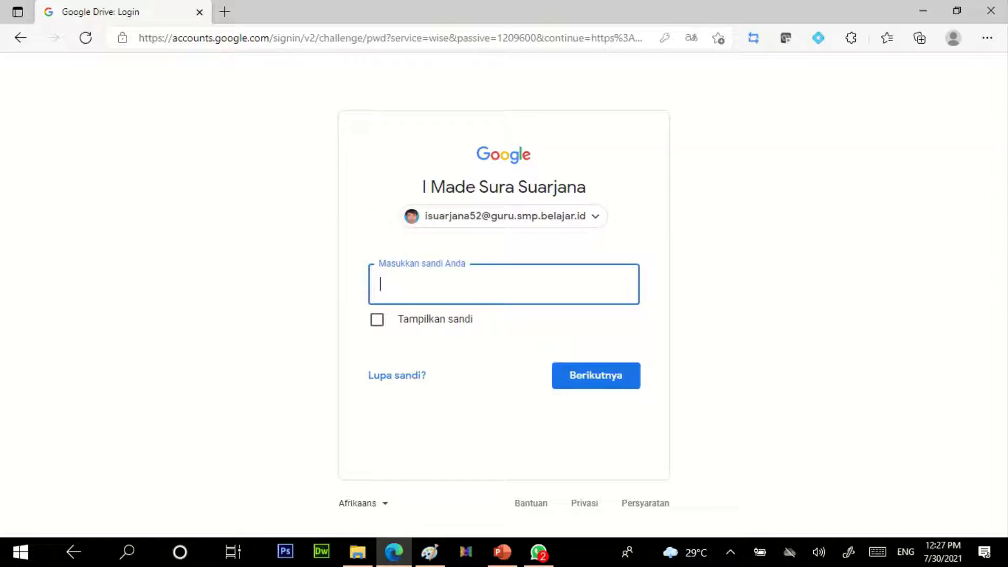
text(•••••••••)
key(Return)
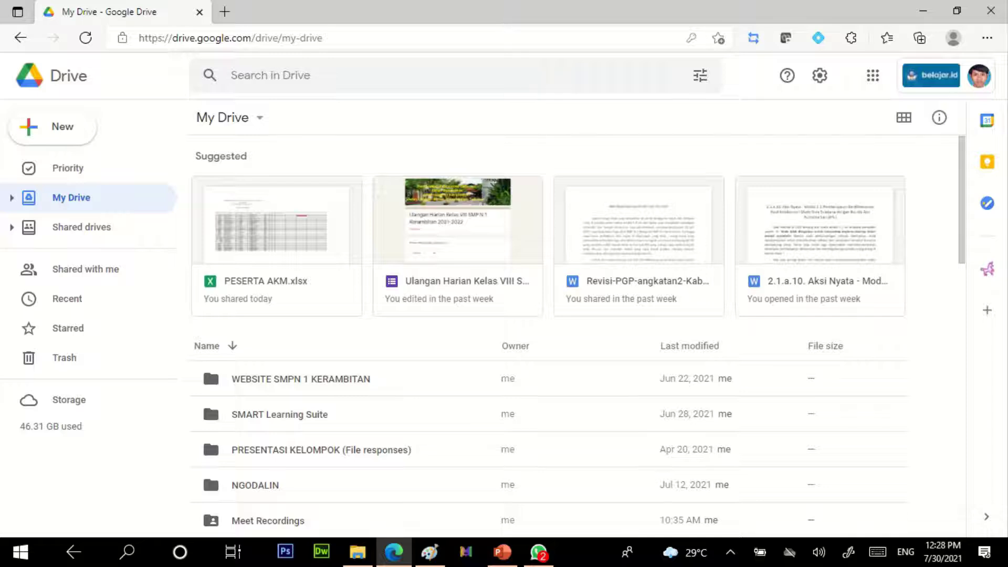
Step: Go from Shared with me to the still-empty Shared drives page
click(79, 269)
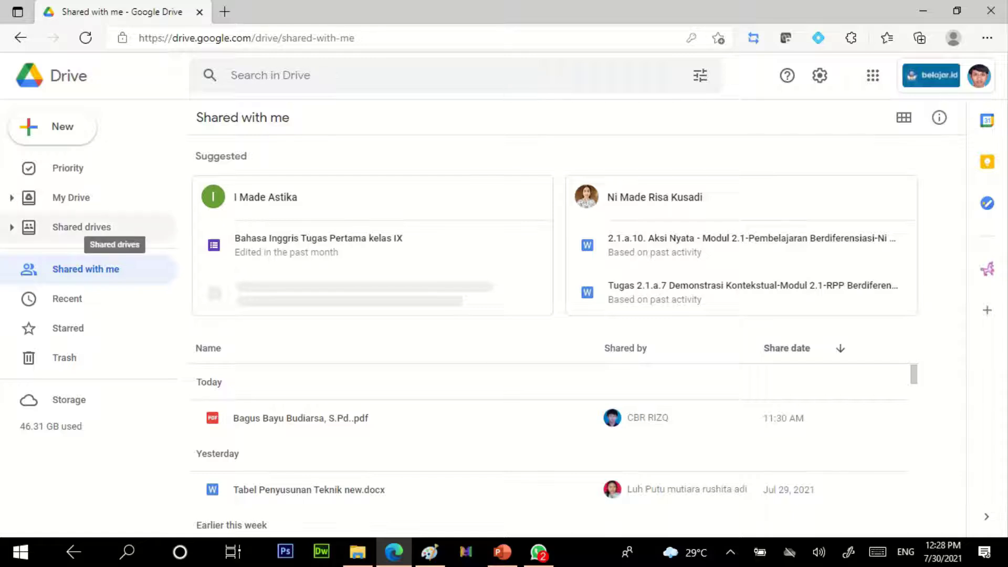
click(82, 227)
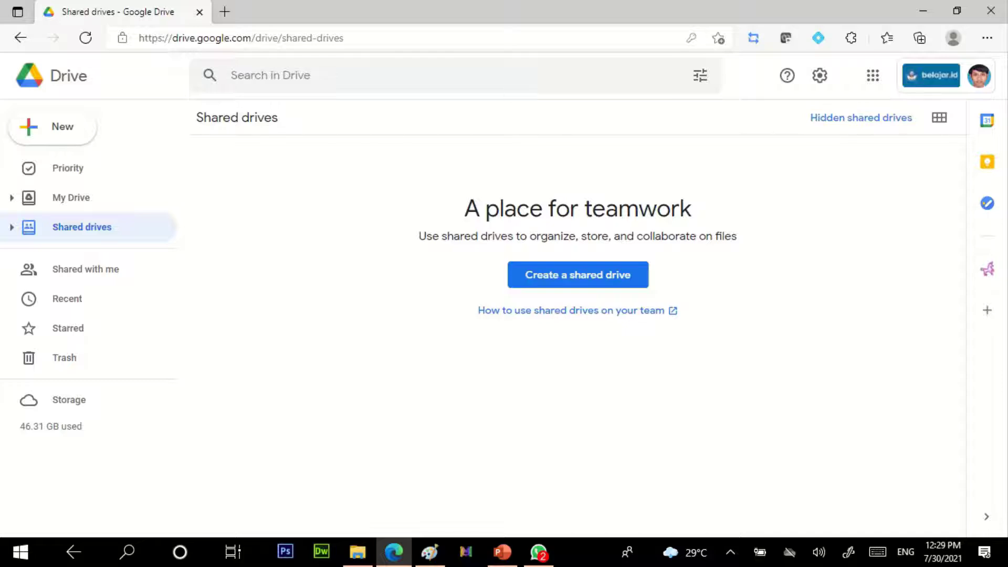
Step: Create the new shared drive 'FOLDER DARI BAGIAN KURIKULUM', which opens empty with 1 member
right_click(298, 190)
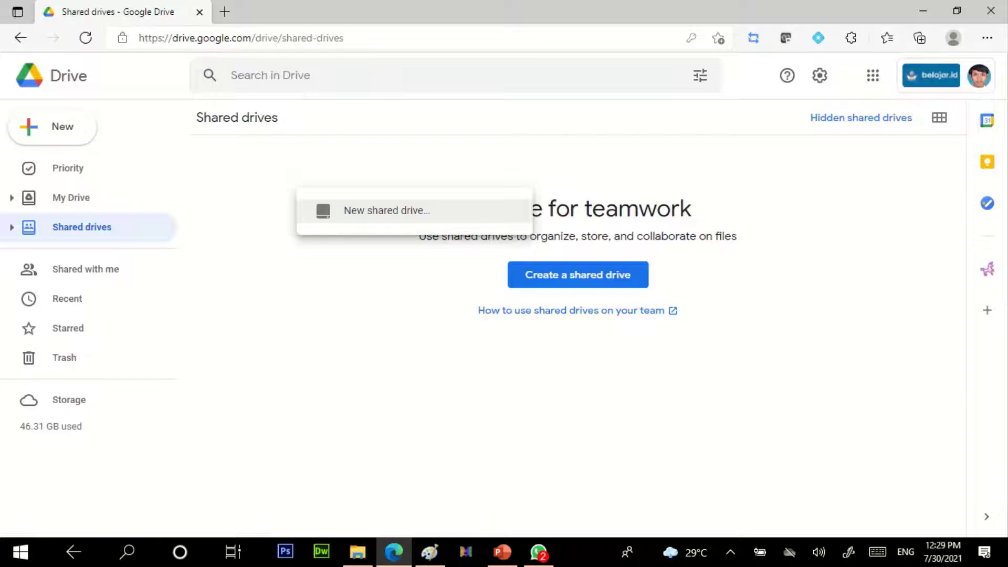
click(386, 210)
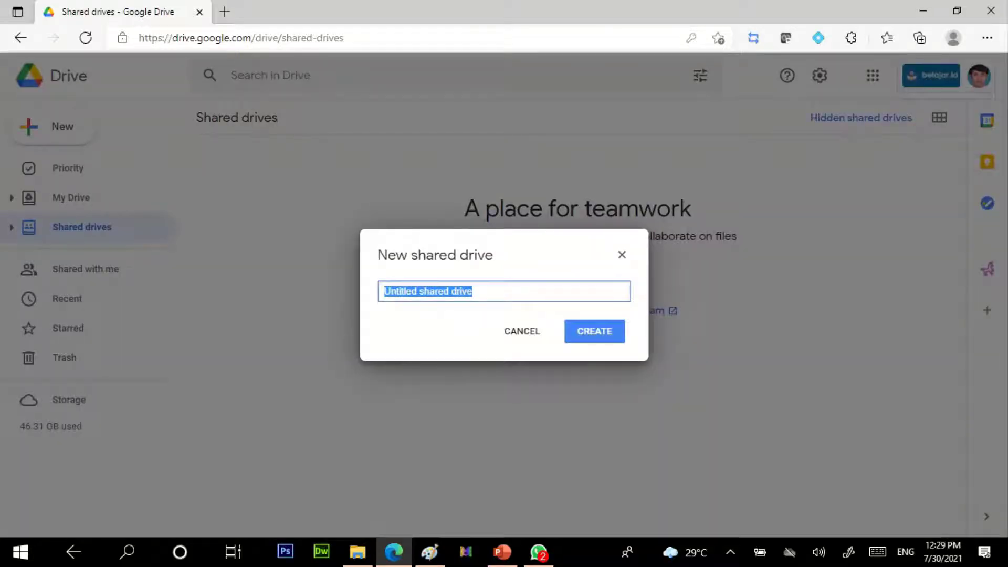
text(FOLD)
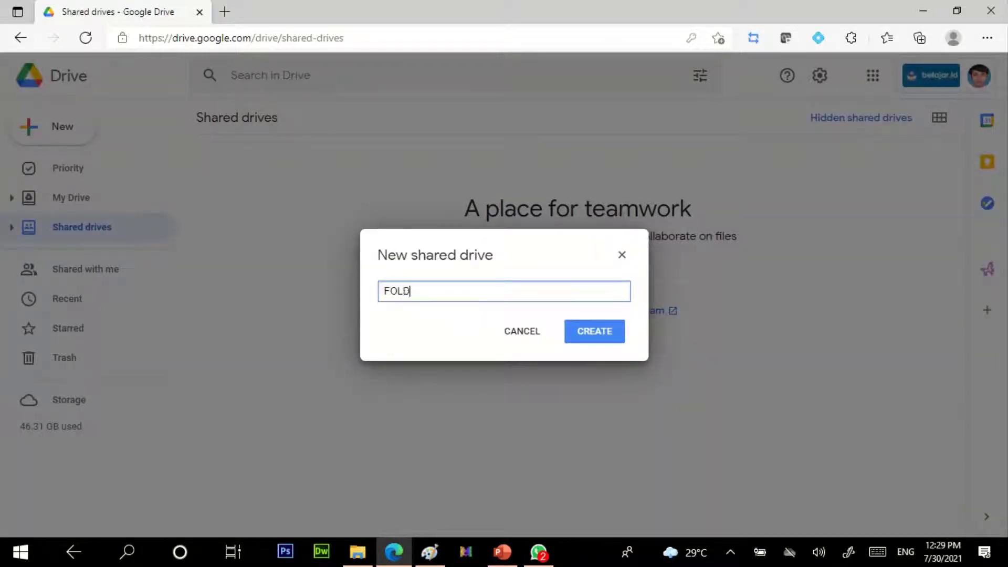
text(ER DARI BAGIAN KURIK)
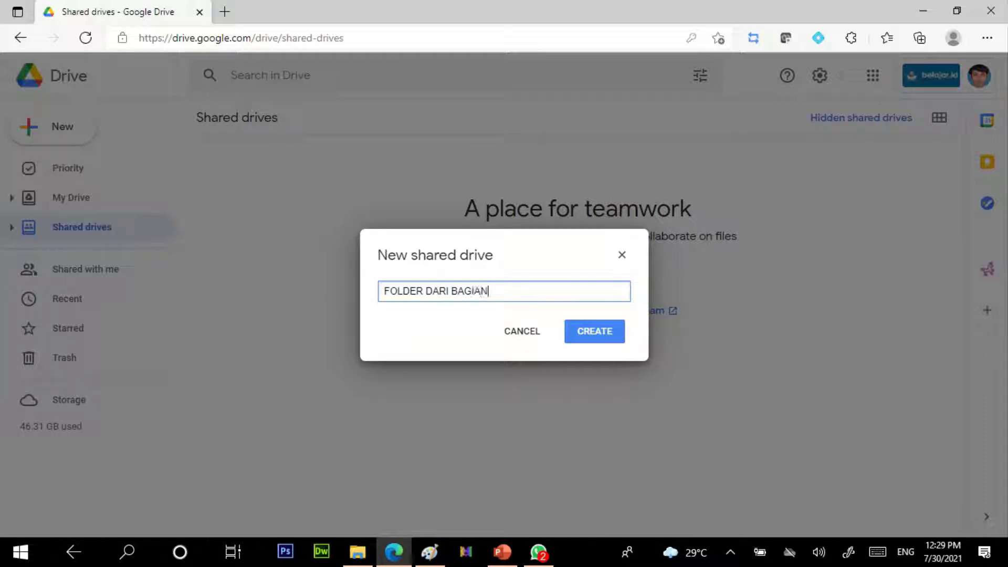
text(ULUM)
key(Return)
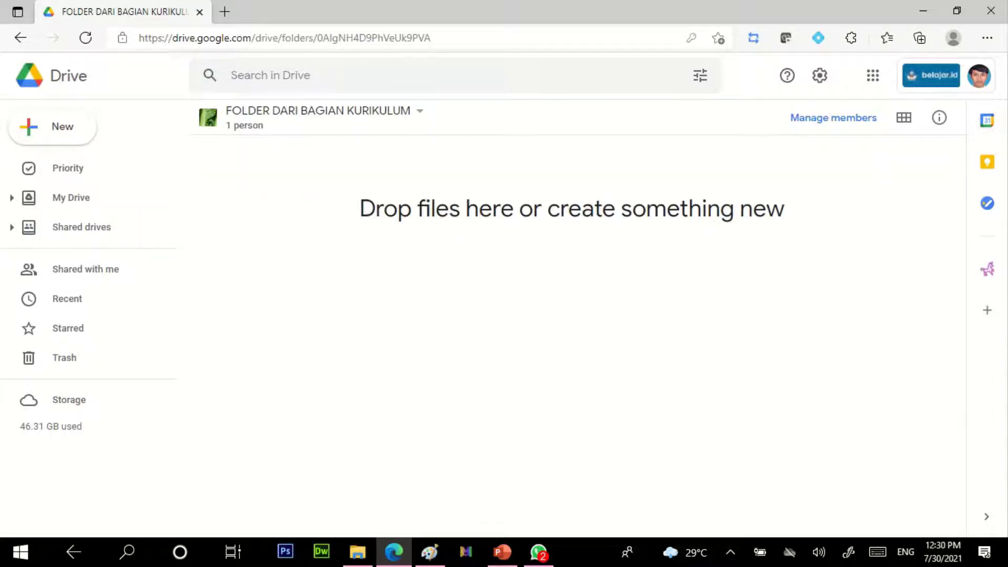
Step: Create a second shared drive 'FOLDER KEPANITIAAN' and return to the Shared drives list
click(82, 227)
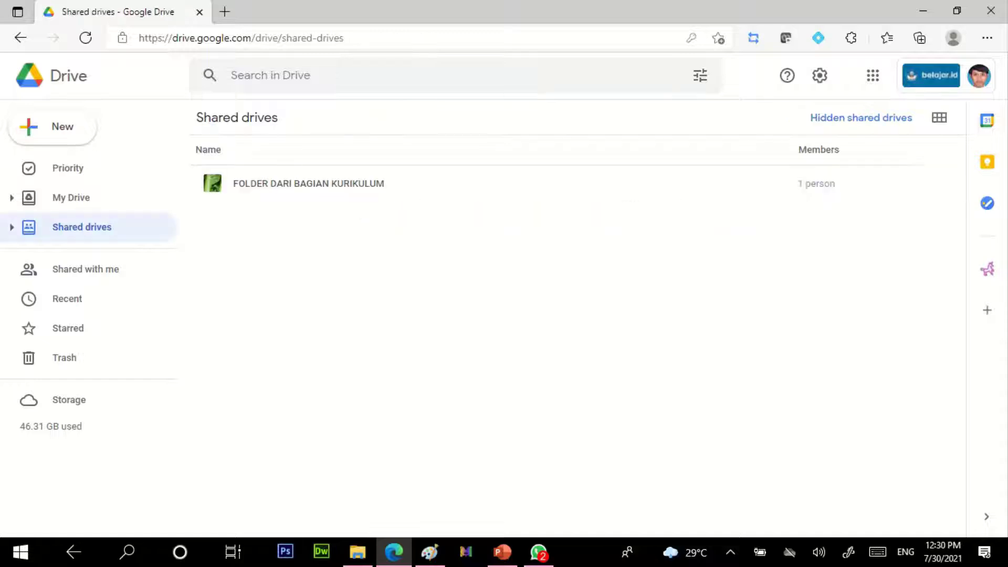
right_click(381, 286)
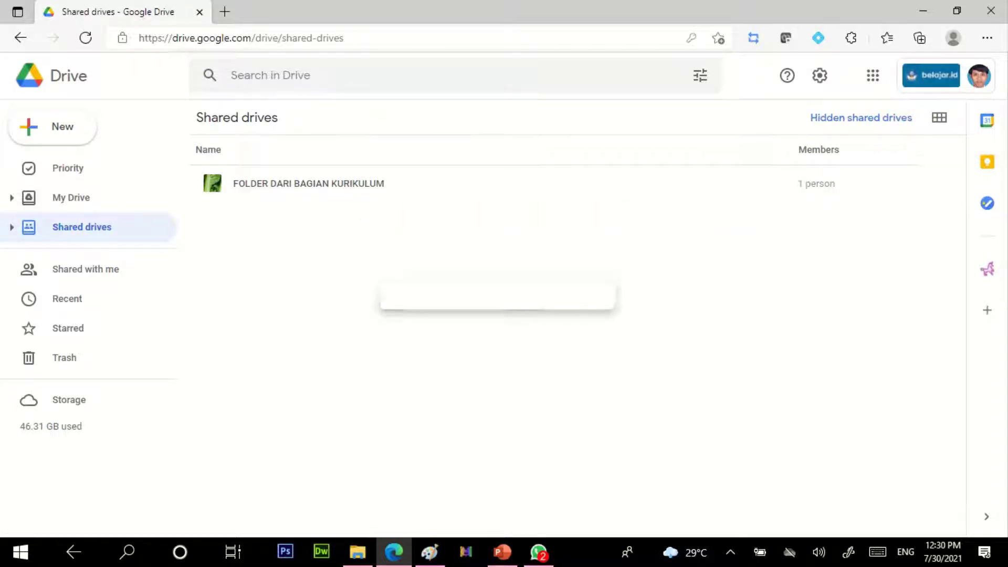
click(470, 305)
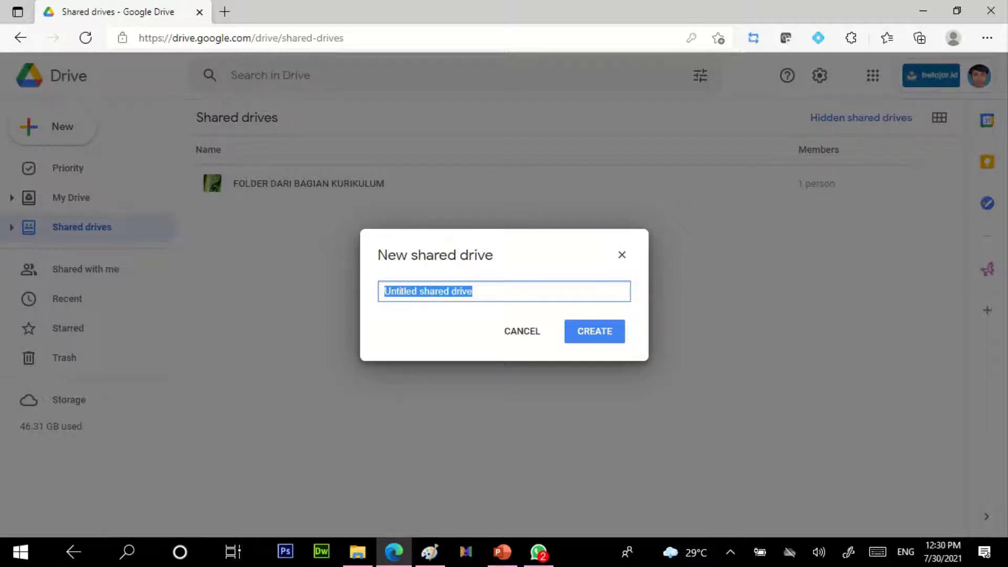
text(FOL)
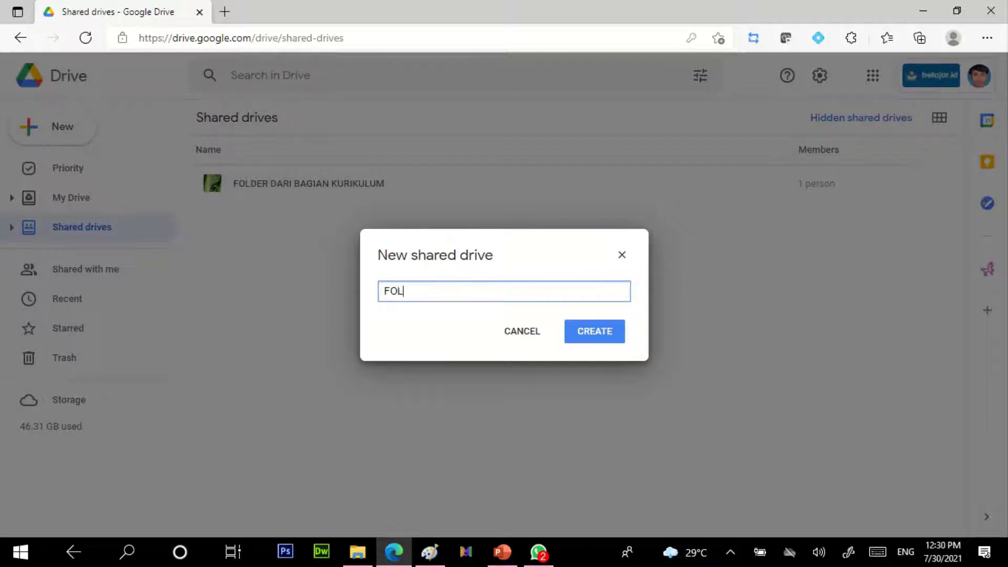
text(DER KEPANITIAAN)
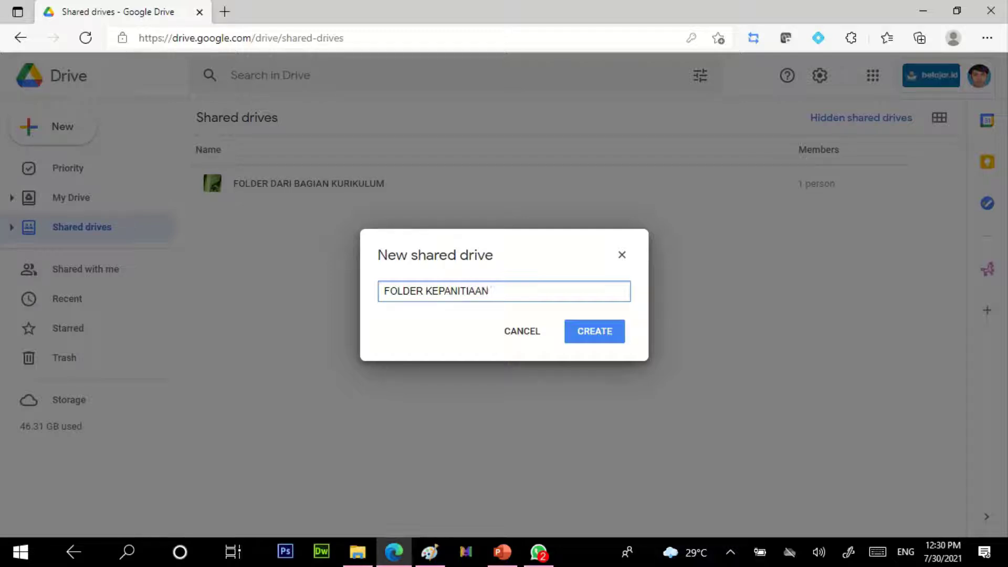
key(Return)
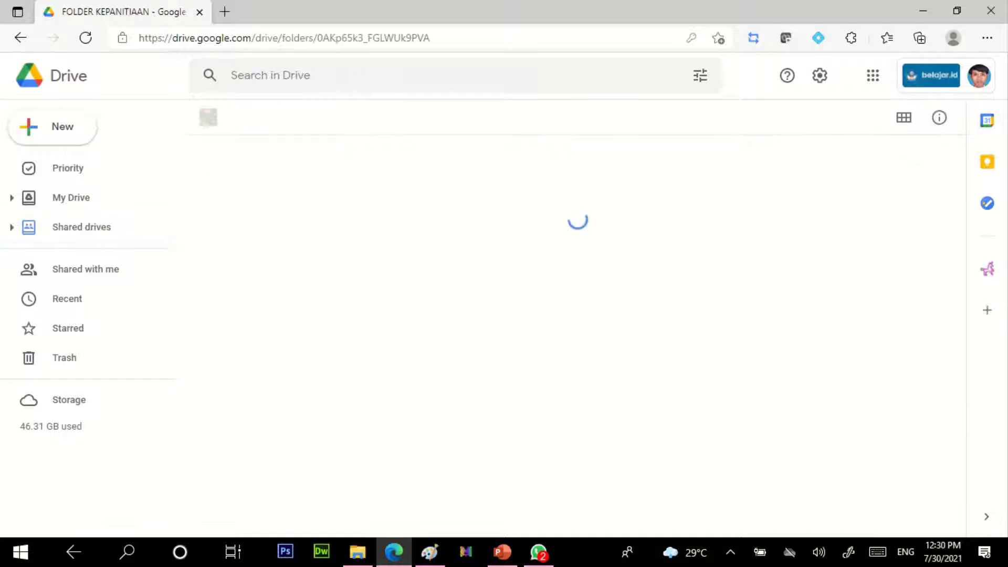
click(82, 227)
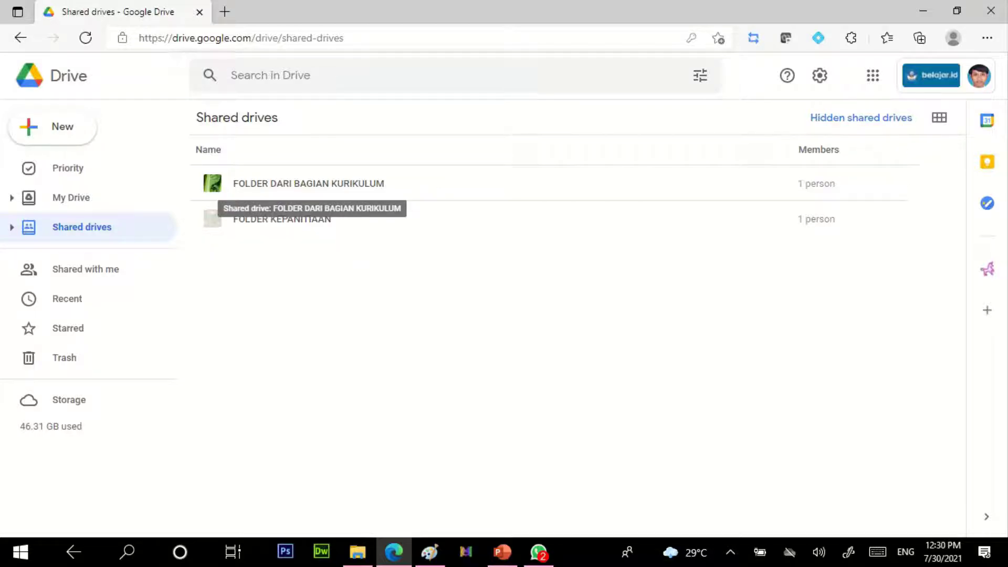
Step: Upload the 153 KB 'Pengajuan melajah ID.pdf' into FOLDER DARI BAGIAN KURIKULUM
double_click(312, 185)
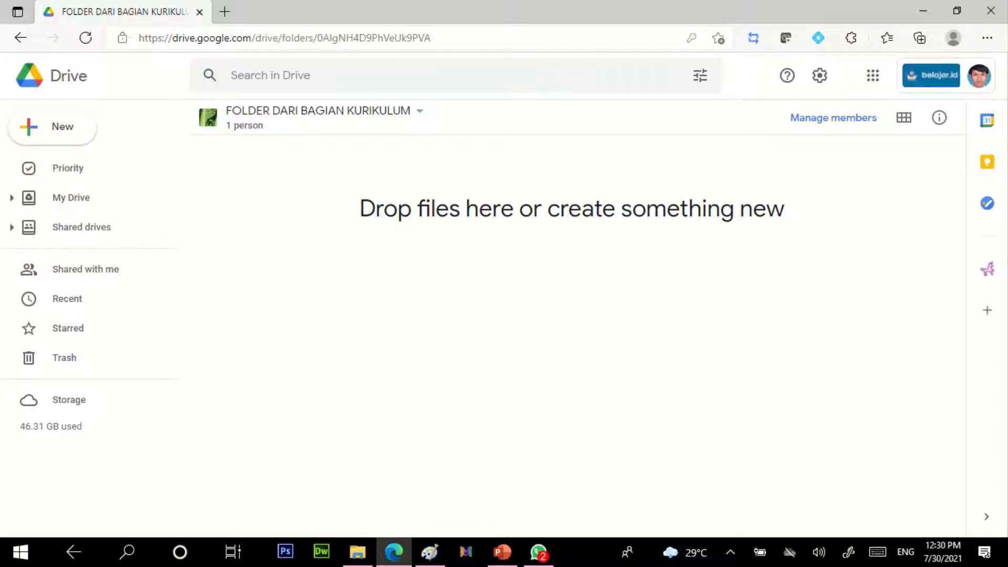
right_click(317, 219)
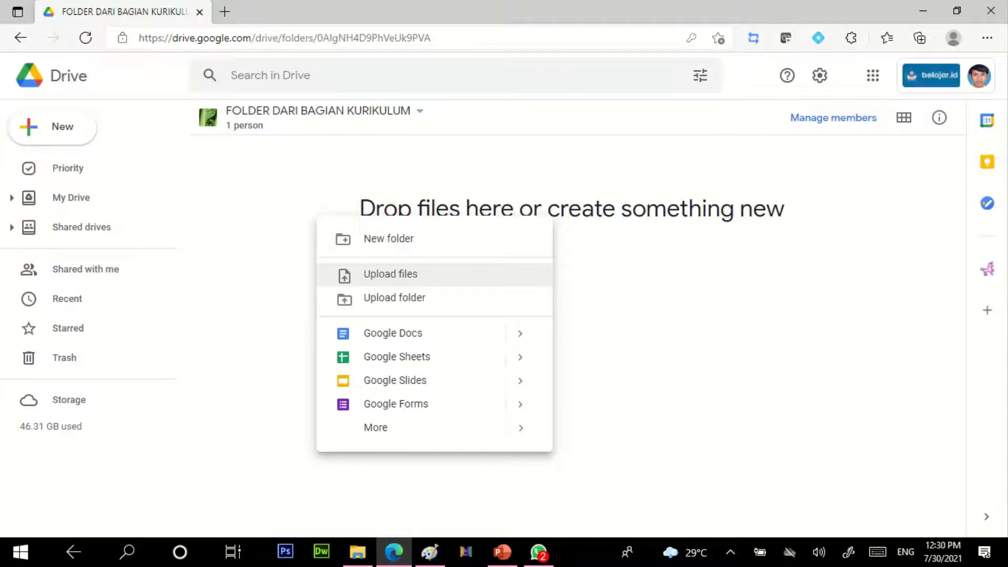
click(391, 274)
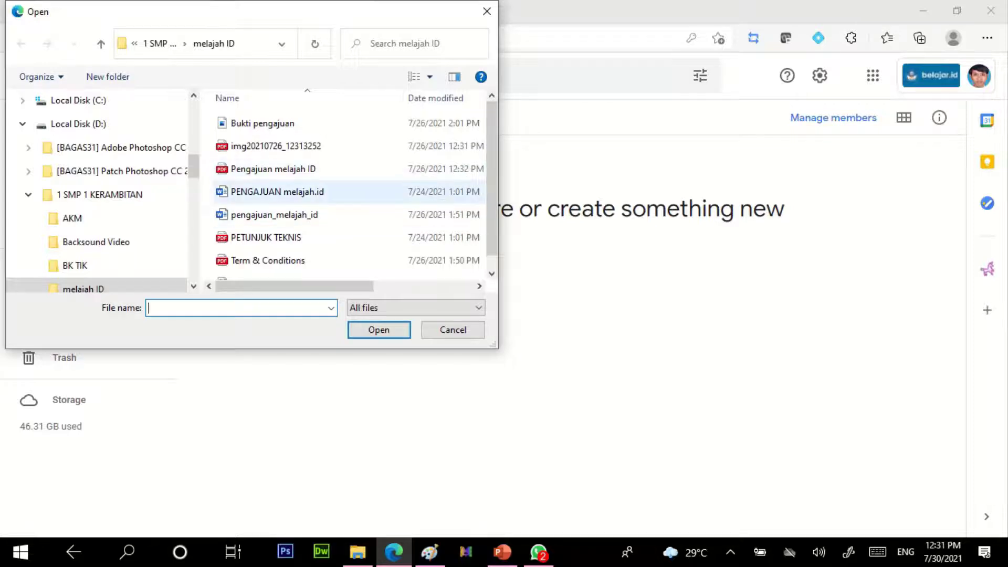
double_click(273, 169)
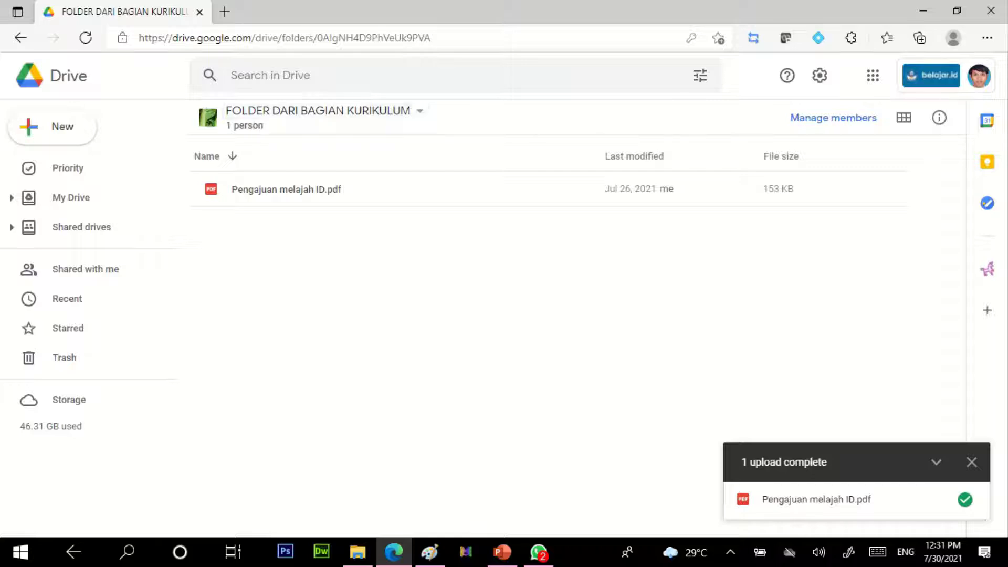
click(317, 110)
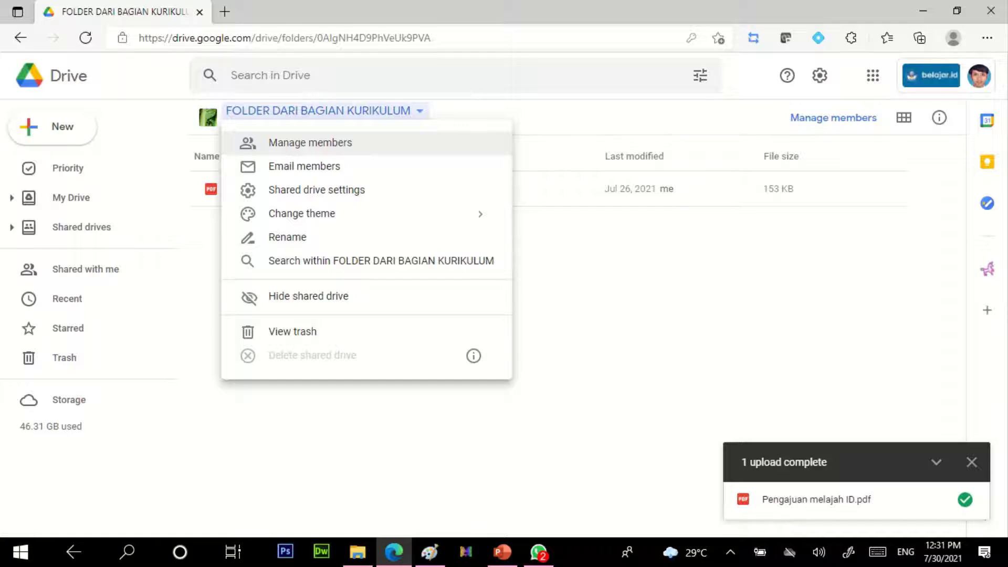
Step: Paste the external member's e-mail into Manage members and send with the Content manager role
click(310, 142)
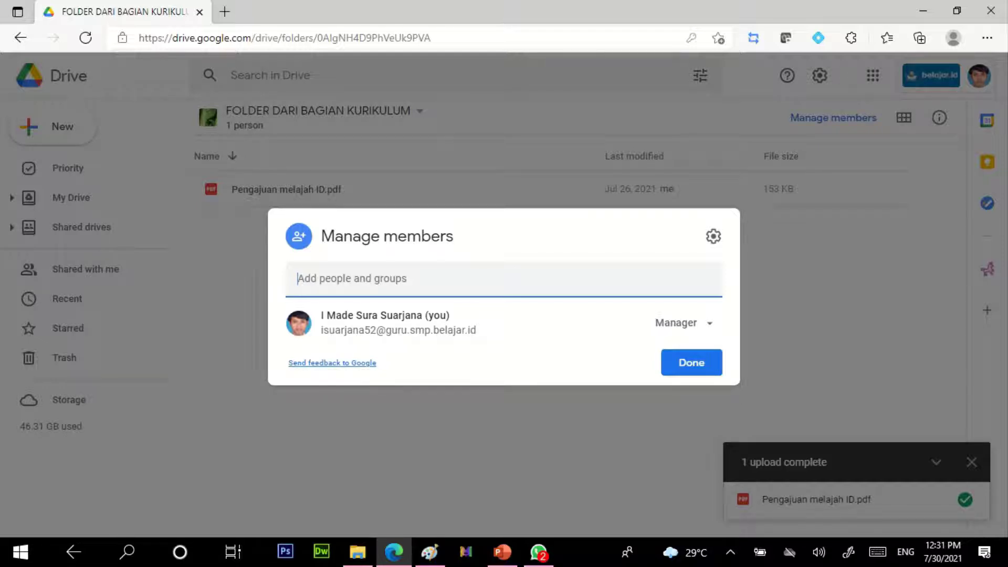
key(ctrl+v)
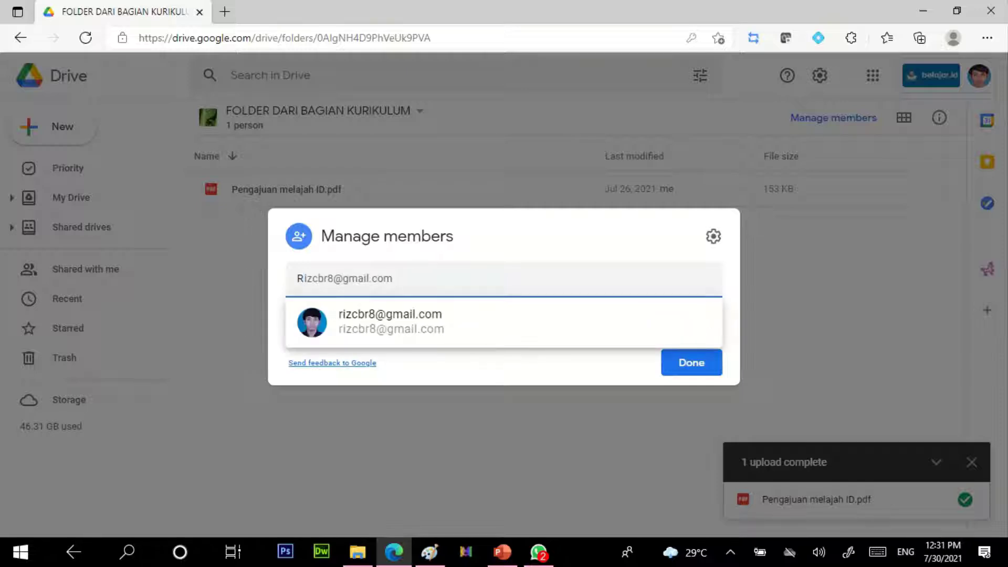
key(Return)
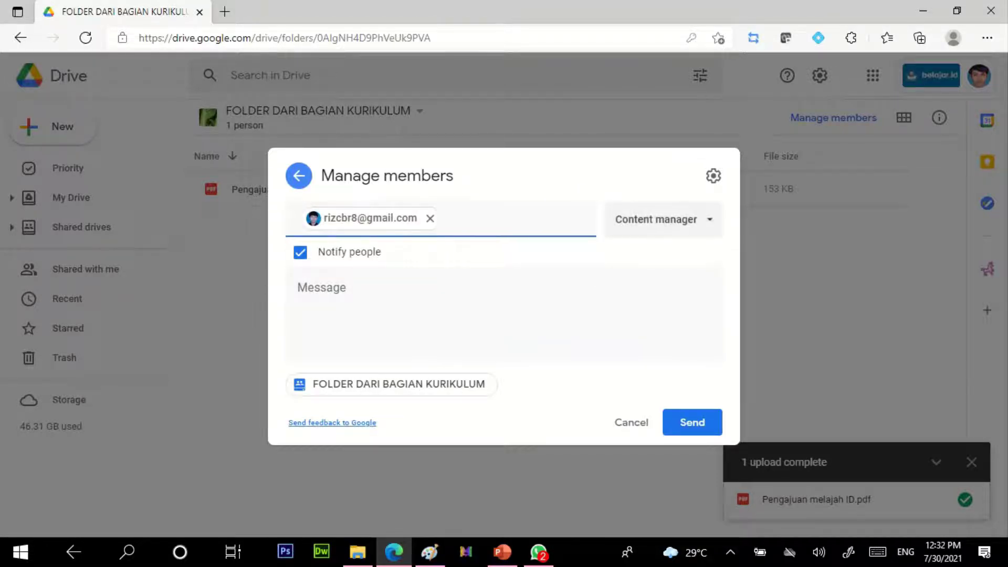
click(663, 219)
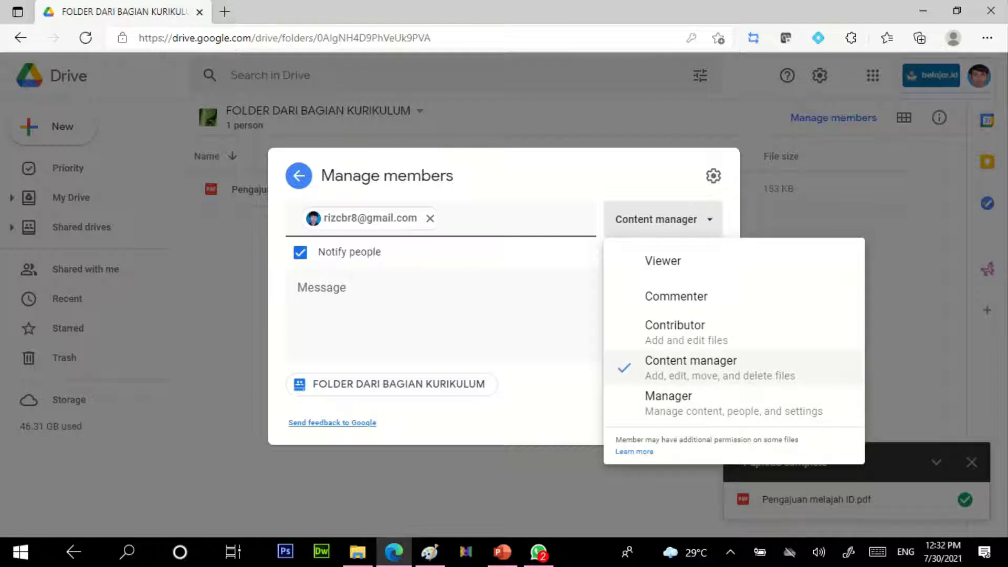
key(Escape)
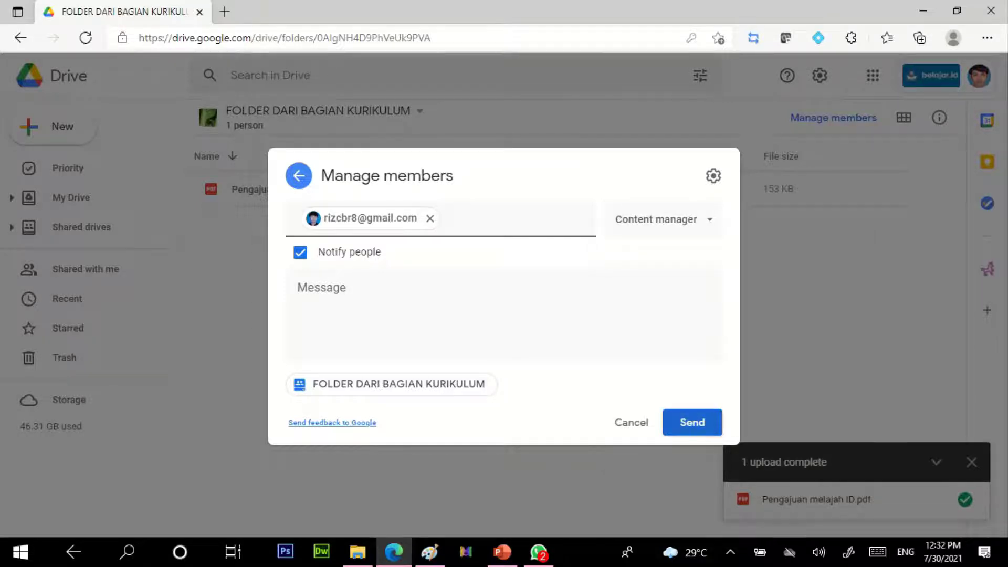
key(Return)
key(Return)
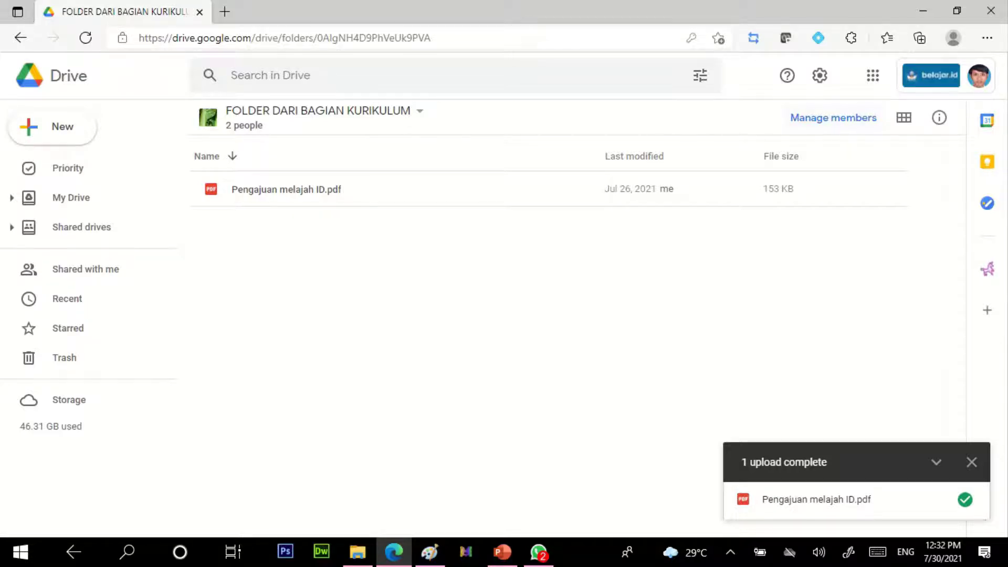
Step: Open a second account's Drive in a new tab, then reopen the drive's Manage members
click(979, 75)
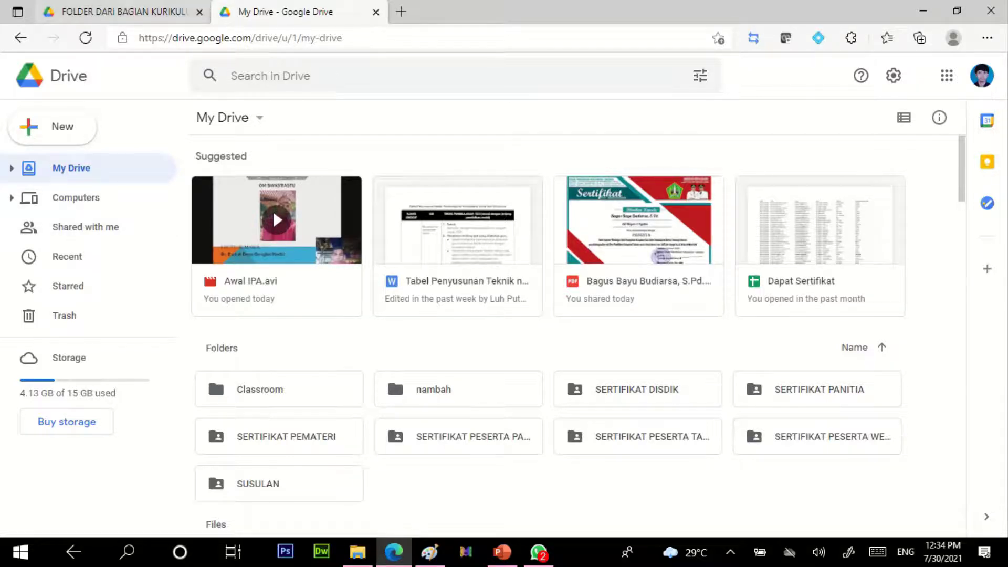
click(116, 11)
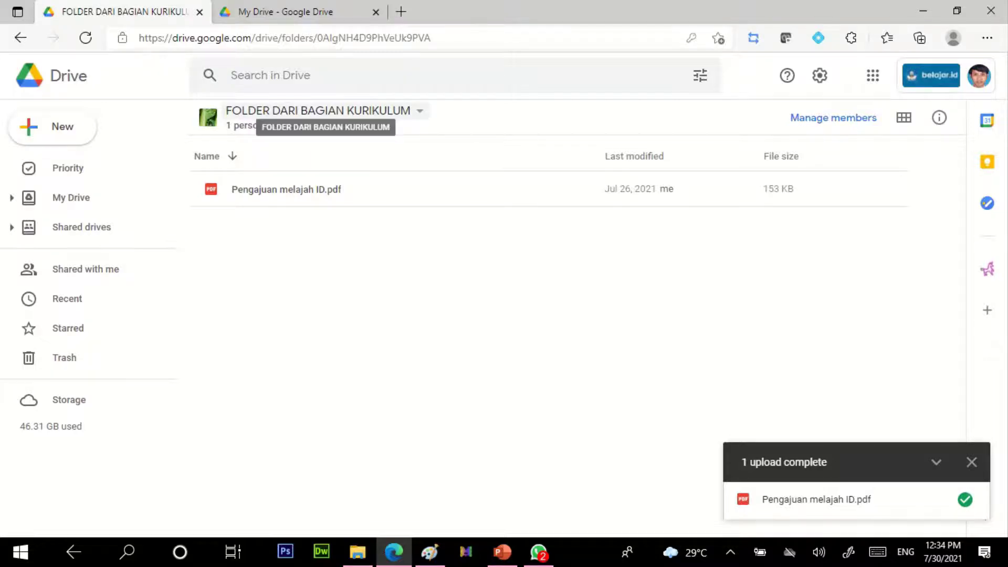
click(317, 110)
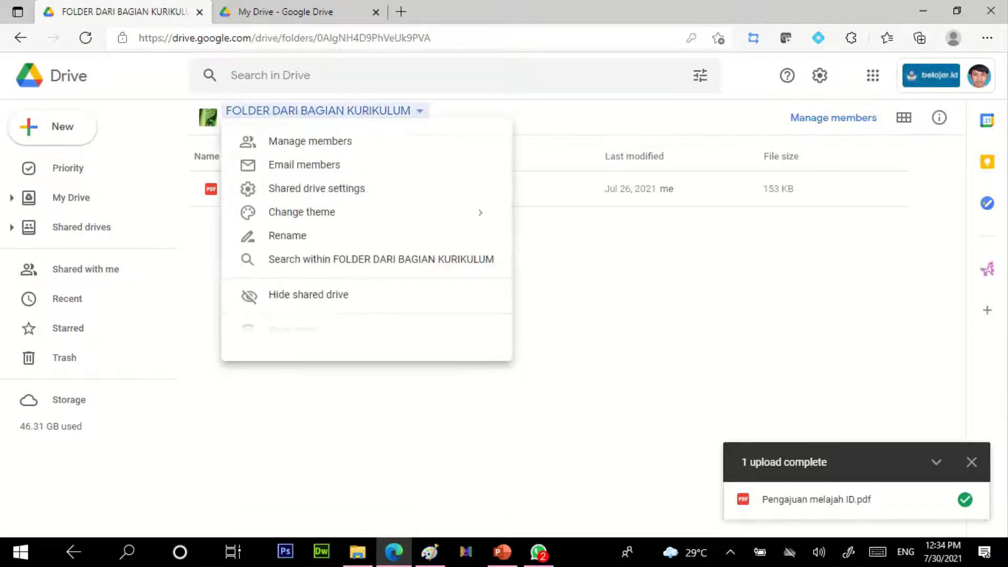
click(309, 143)
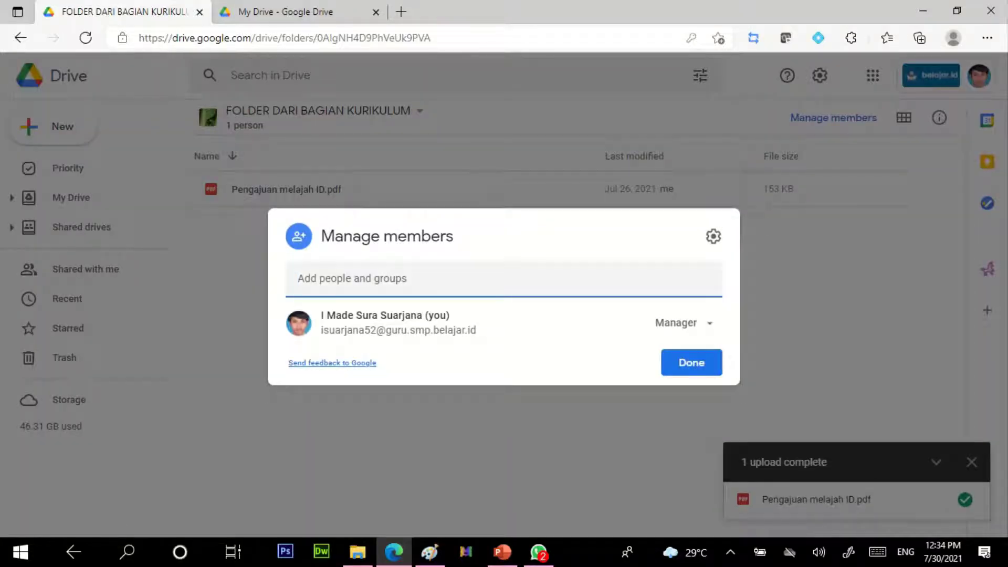
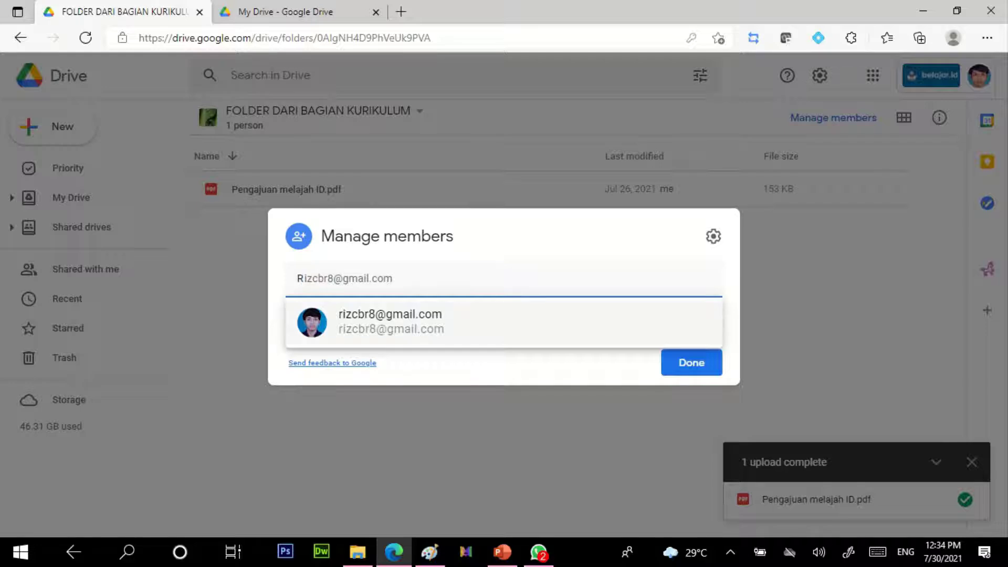
Step: Add the suggested external contact, send, and confirm sharing outside the organization
key(Return)
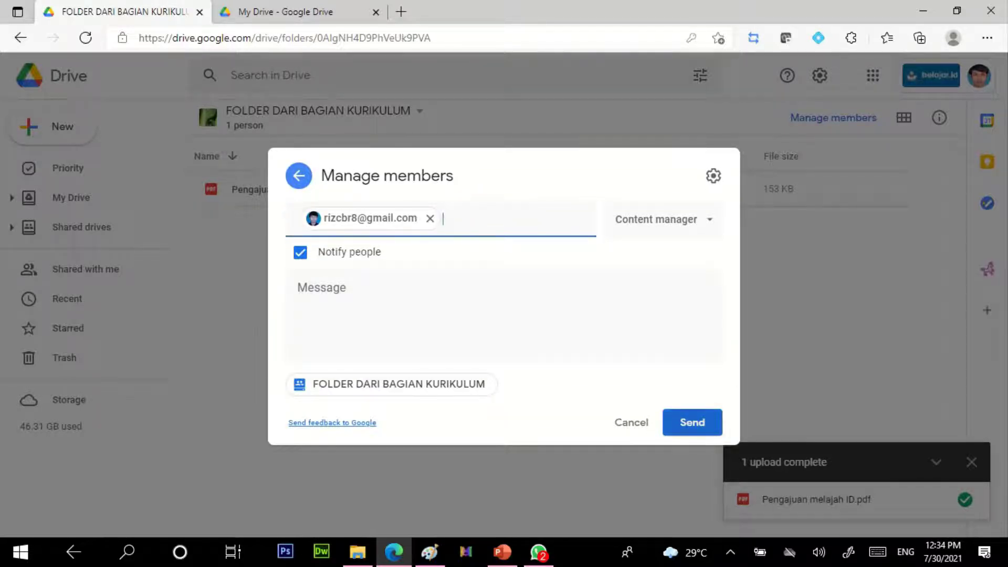
click(692, 422)
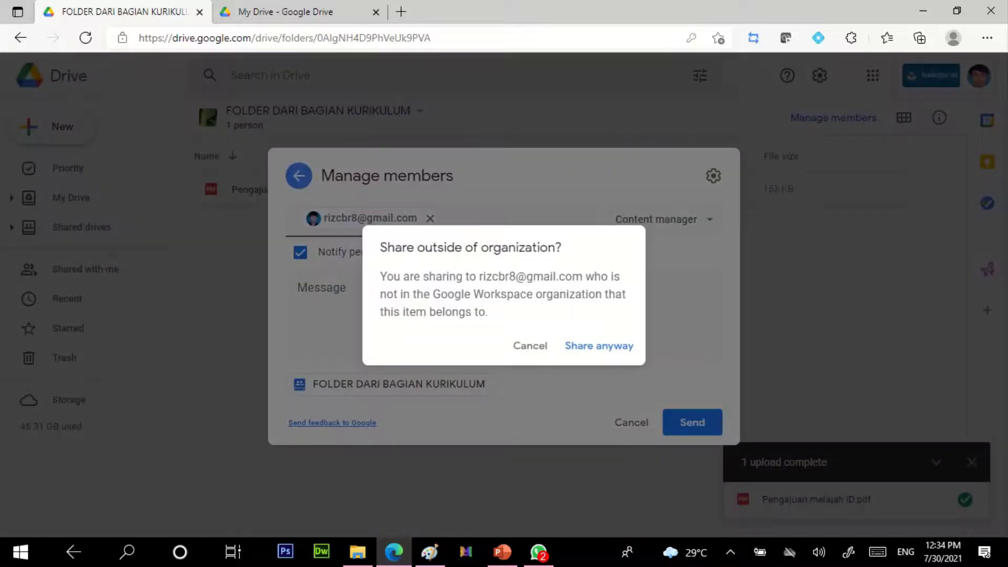
click(599, 346)
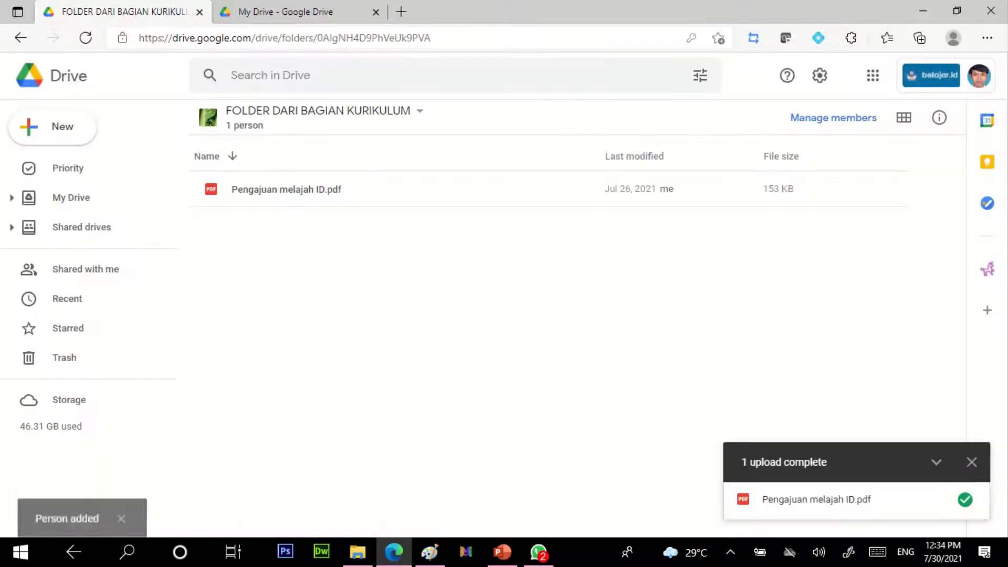
key(ctrl+Tab)
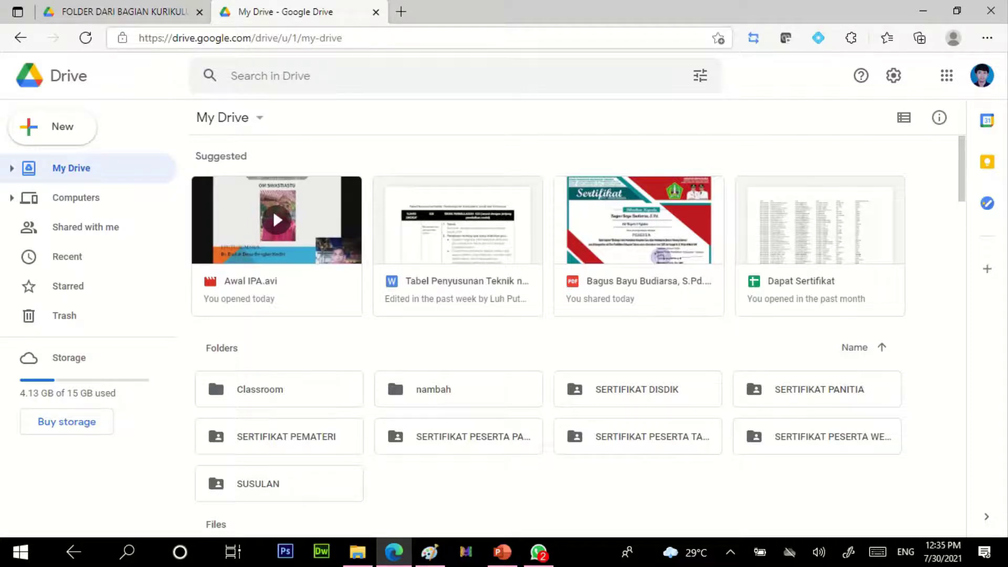
Step: Reload the member's Drive and check FOLDER DARI BAGIAN KURIKULUM and its PDF under Shared drives
key(ctrl+l)
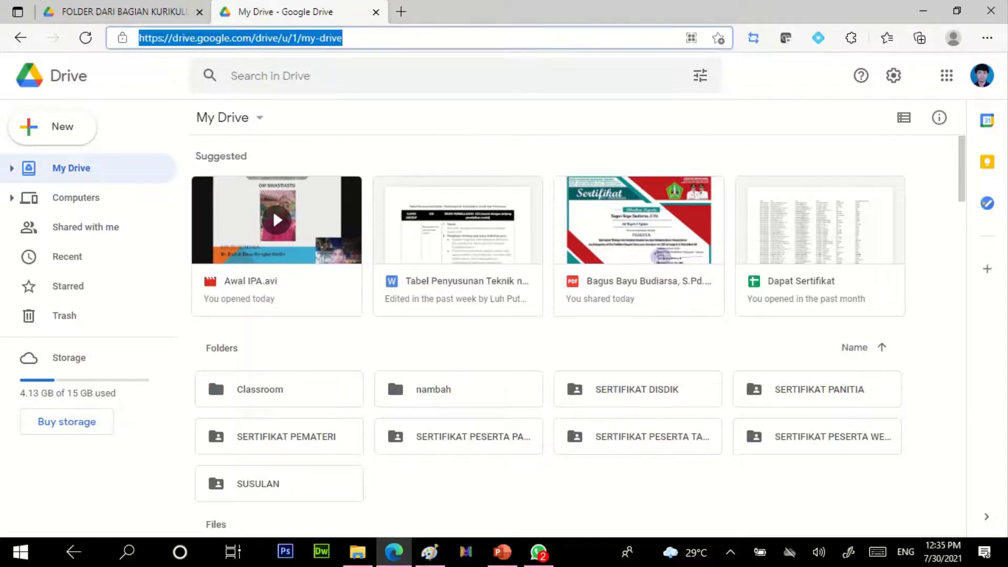
key(Return)
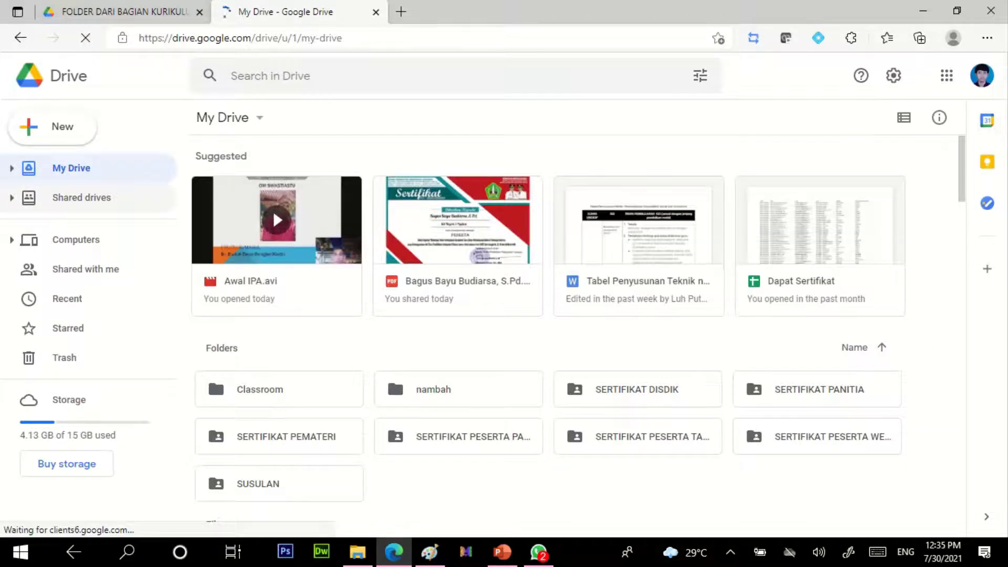
click(82, 198)
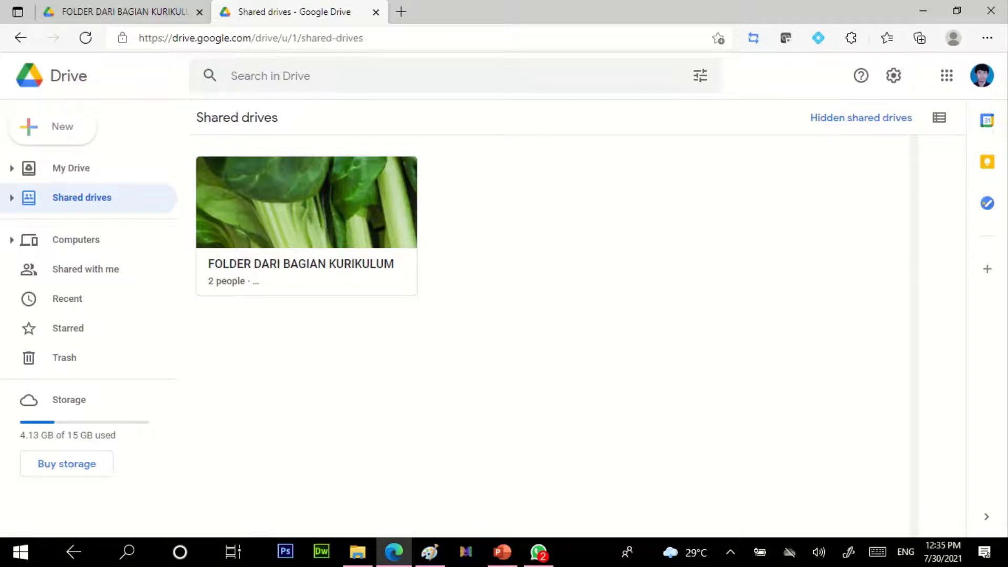
double_click(307, 226)
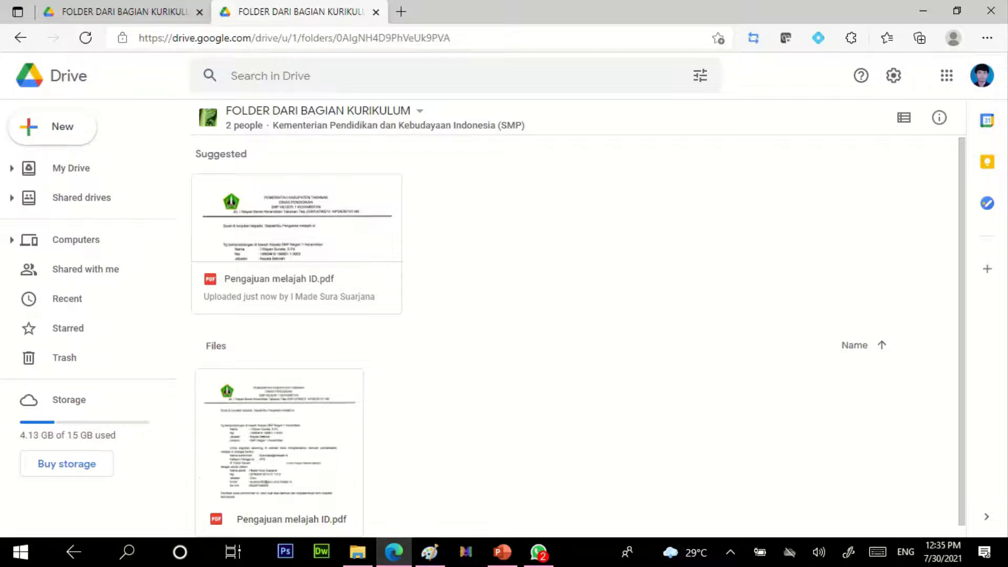
click(81, 198)
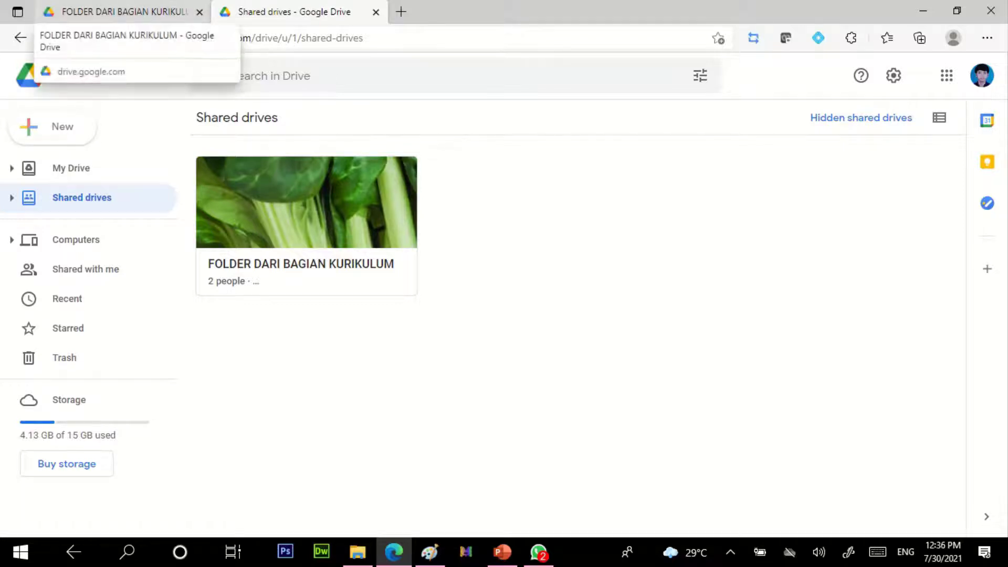
Step: Paste the external member's e-mail into FOLDER KEPANITIAAN's Manage members, send, and confirm external sharing
click(116, 12)
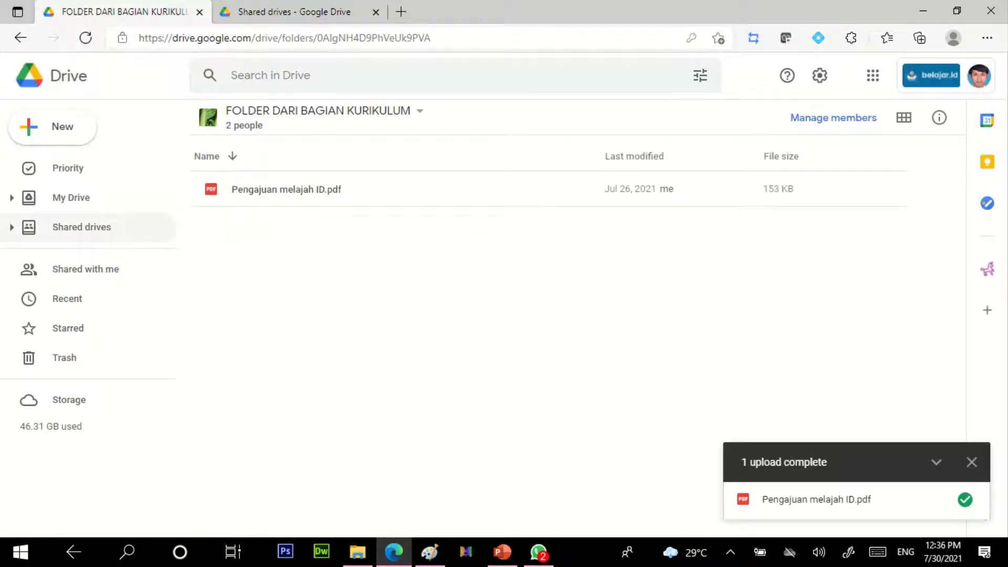
click(82, 227)
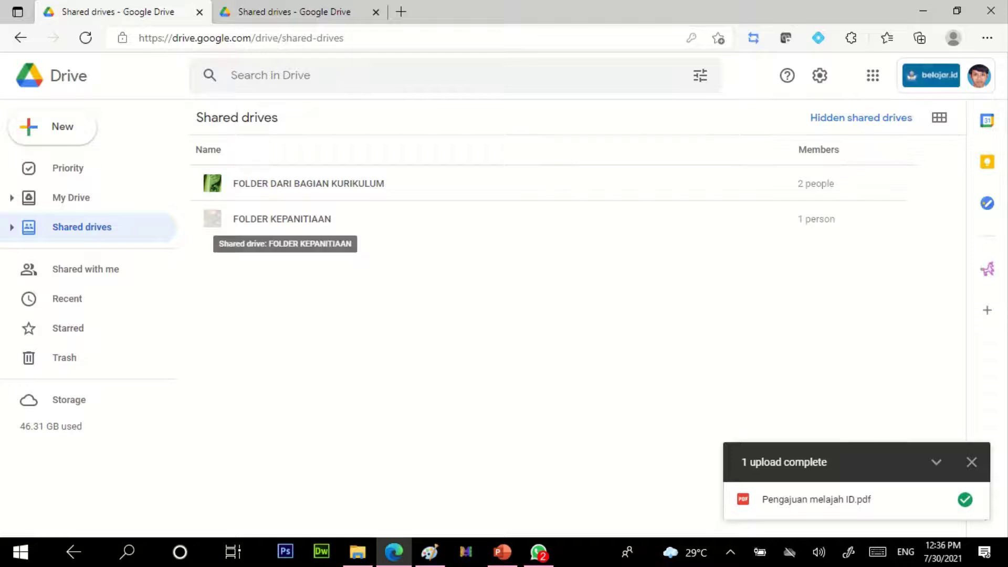
right_click(317, 219)
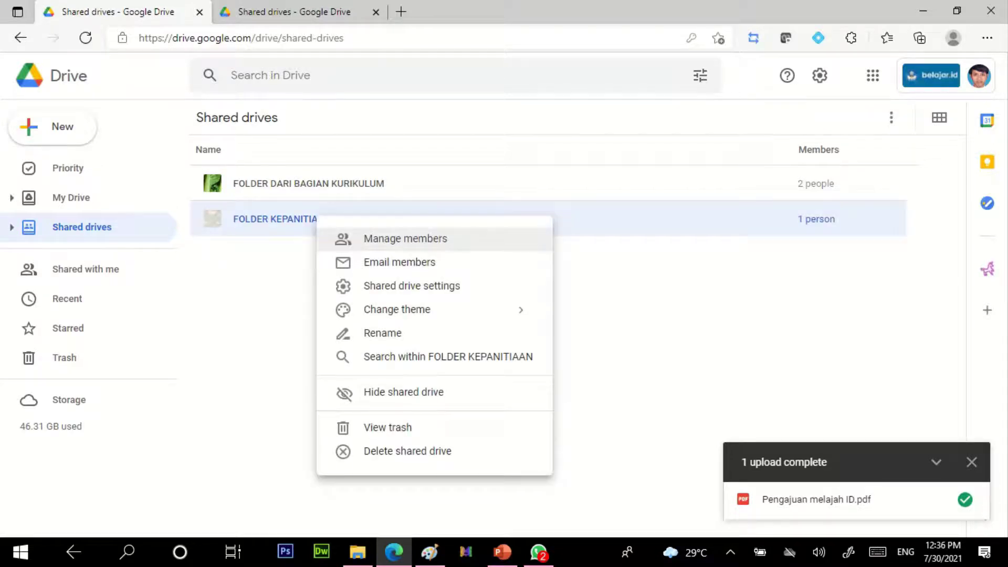
key(Return)
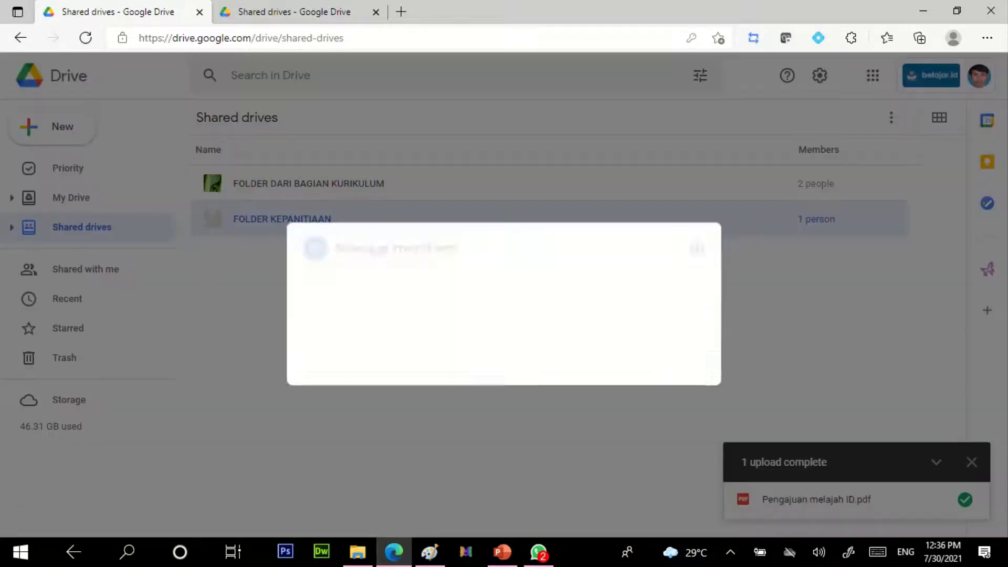
key(ctrl+v)
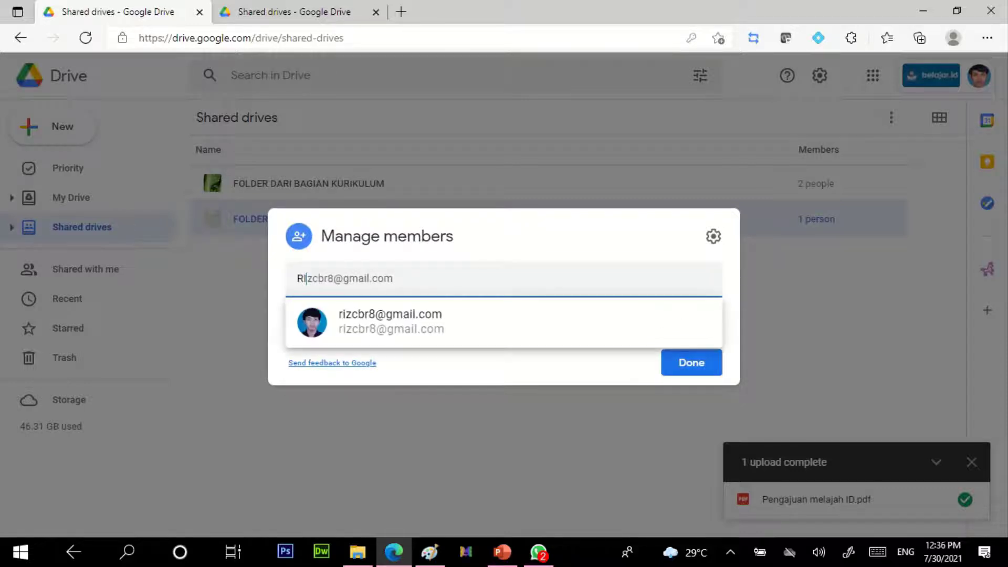
key(Down)
key(Return)
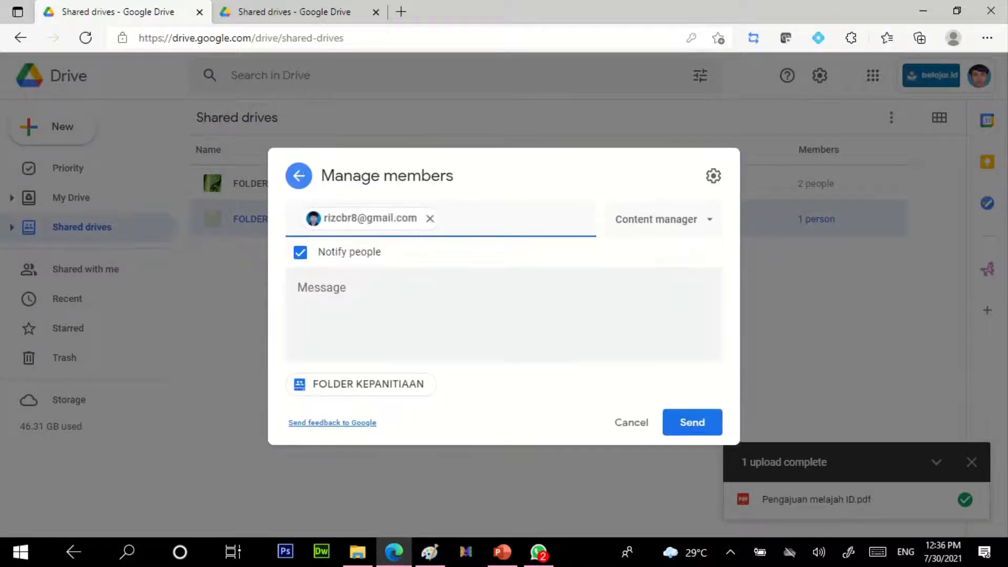
key(Return)
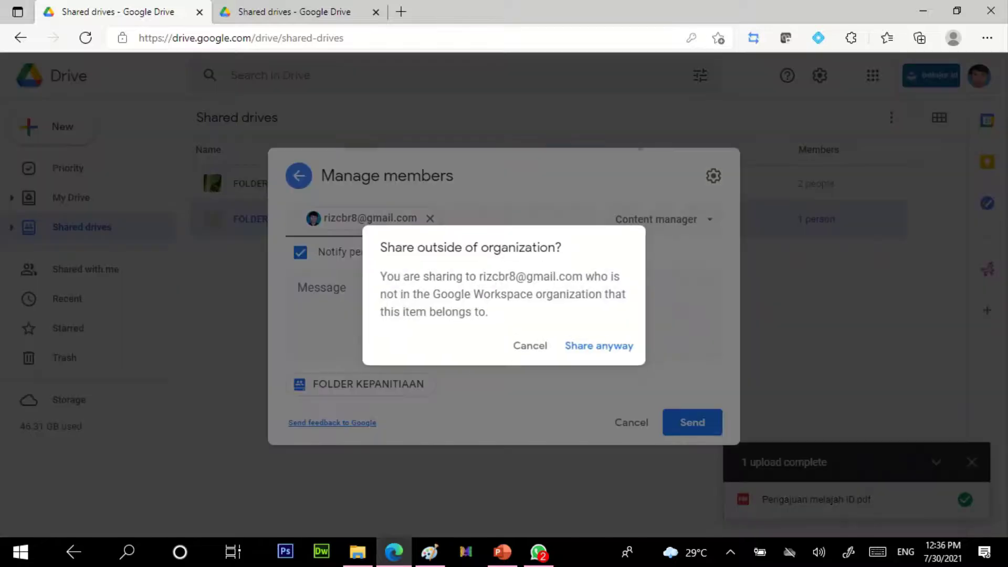
key(Return)
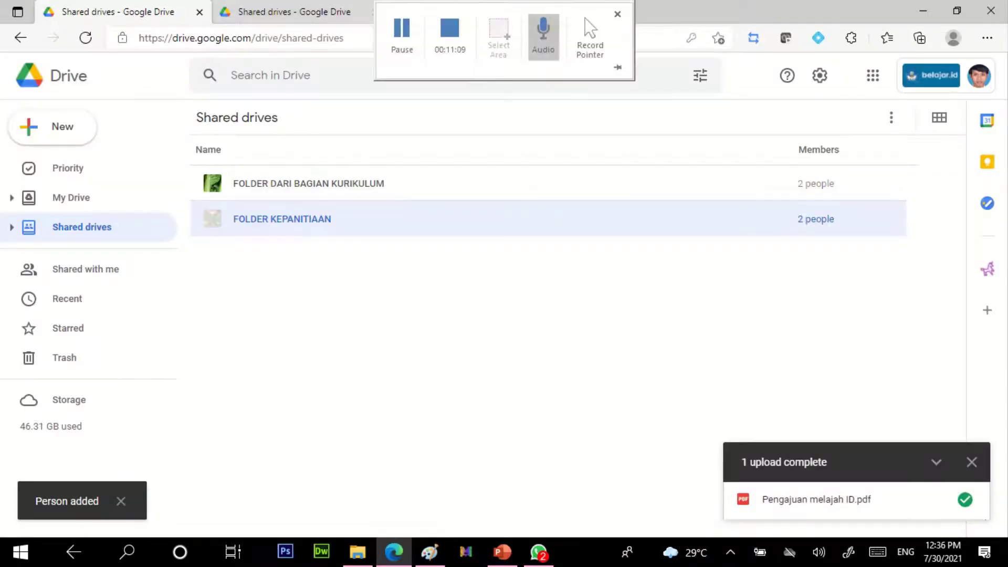
click(286, 12)
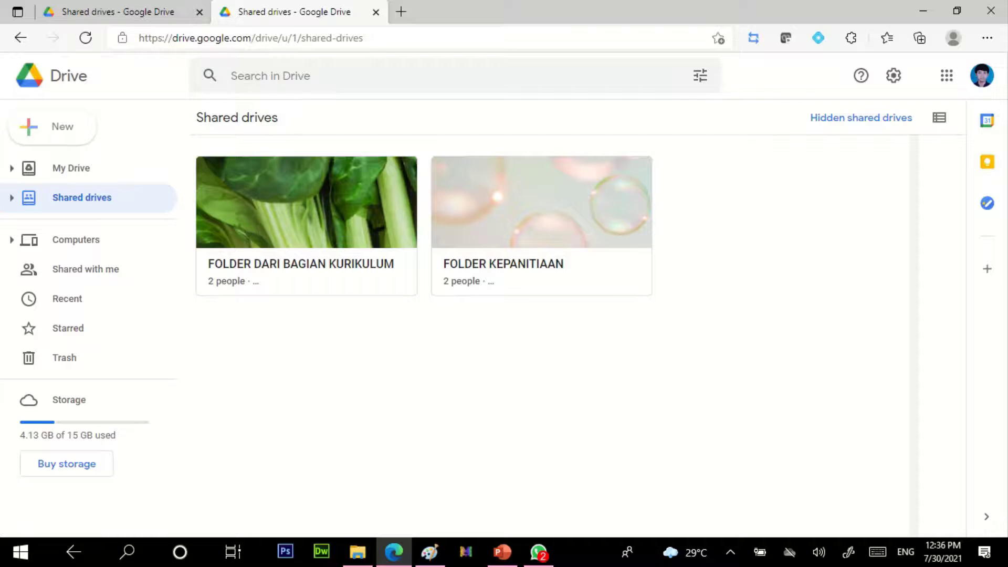
Step: Open FOLDER KEPANITIAAN from the member's account, then go back to the owner's Shared drives list
double_click(541, 225)
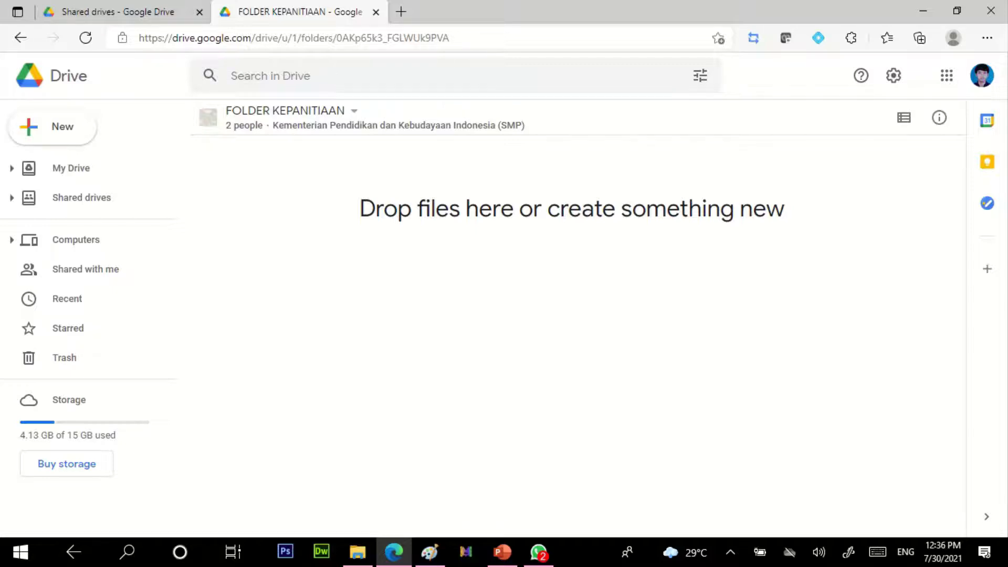
click(116, 12)
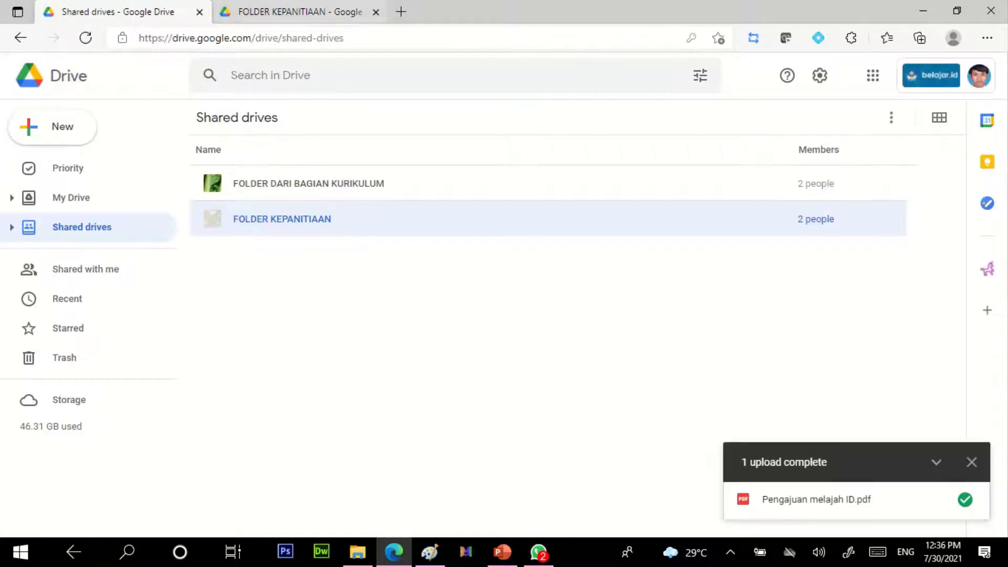
Step: Switch back to the member account's Drive tab, now on its Computers page
click(300, 12)
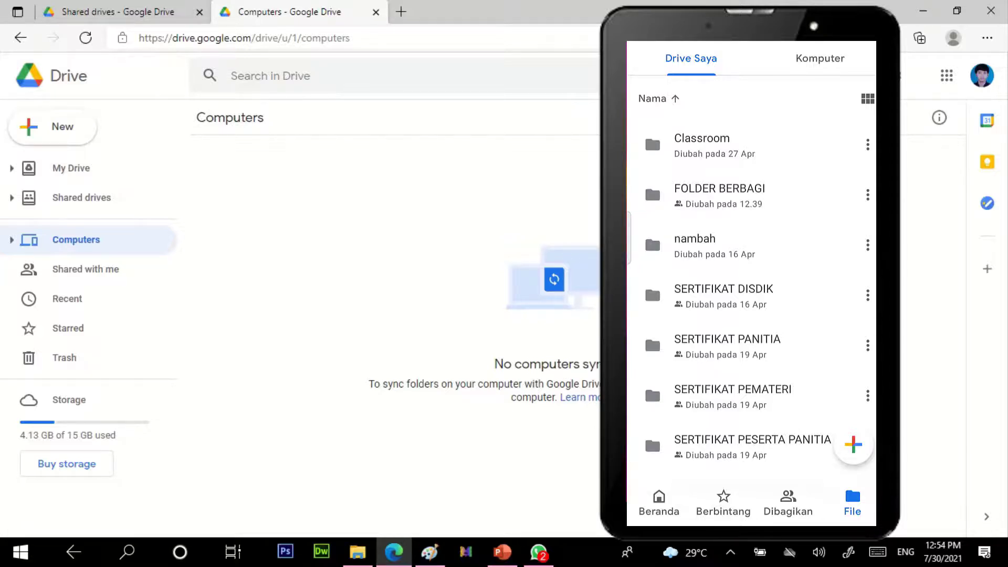
Step: On the phone, check the shared, Drive Saya and Komputer views; then show shared drives in the browser
click(788, 501)
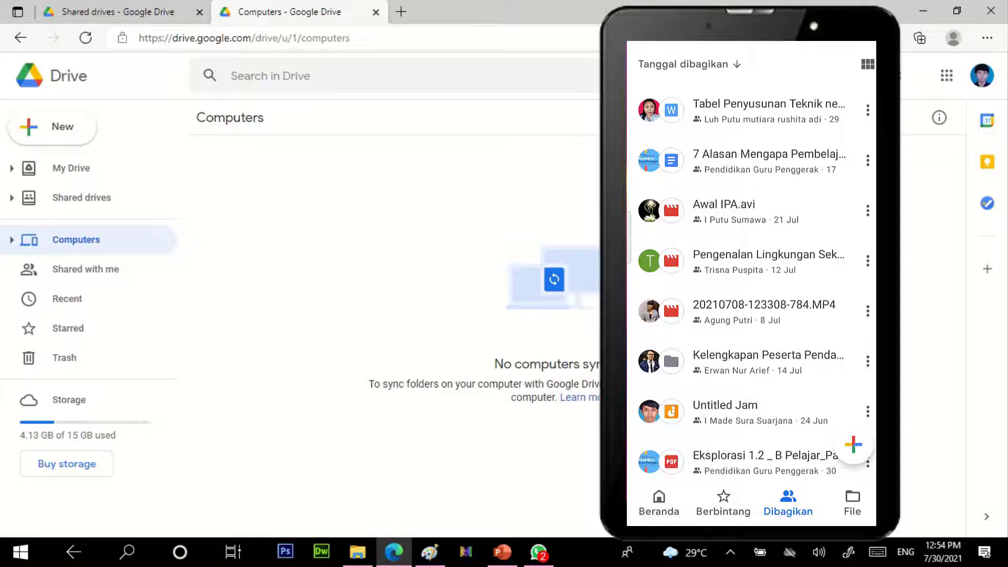
click(852, 503)
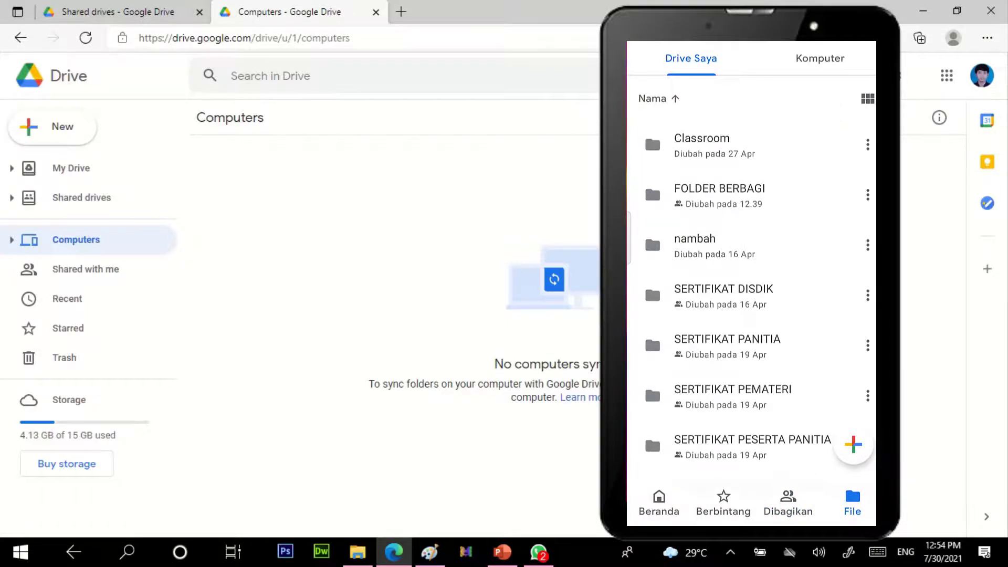
click(820, 58)
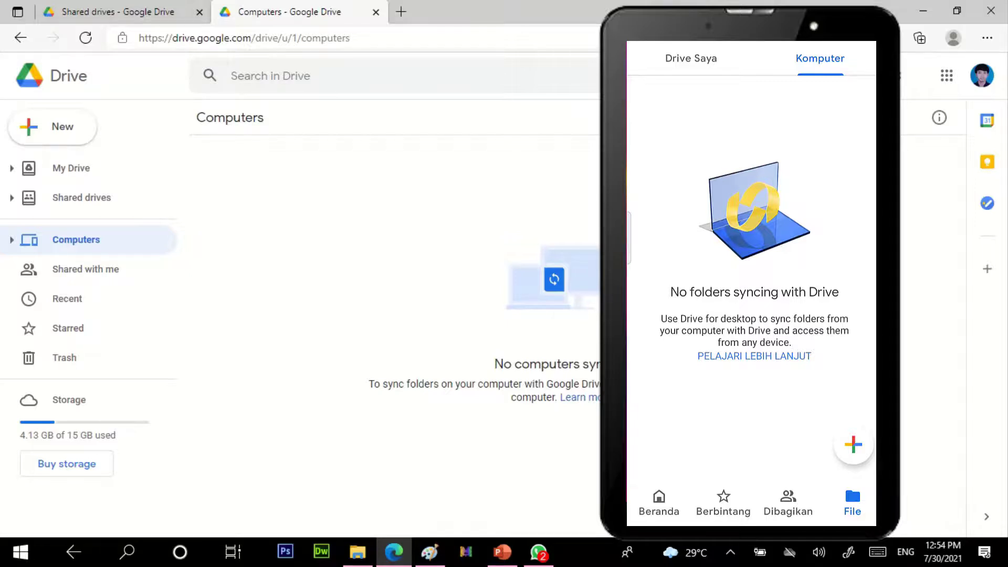
click(690, 58)
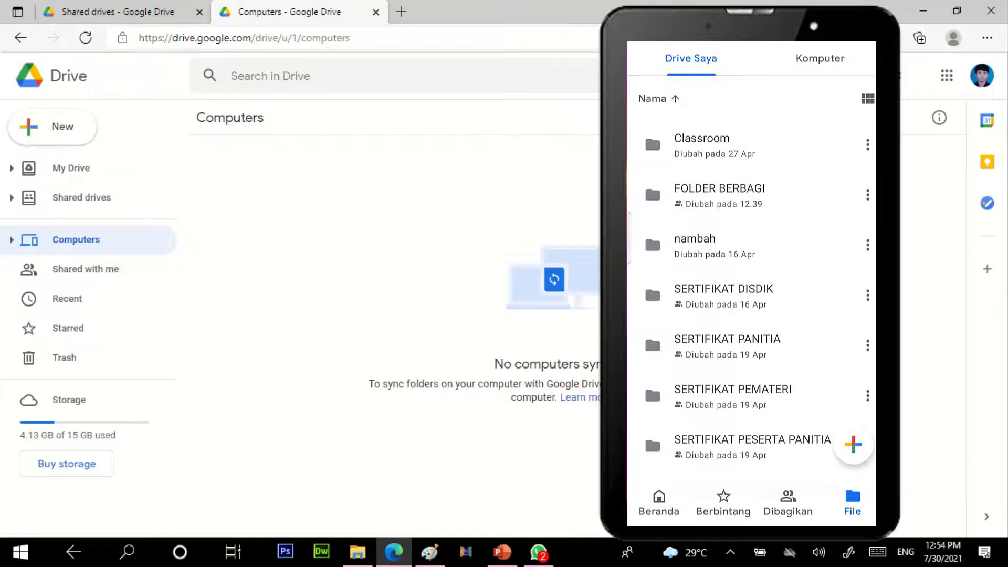
click(116, 11)
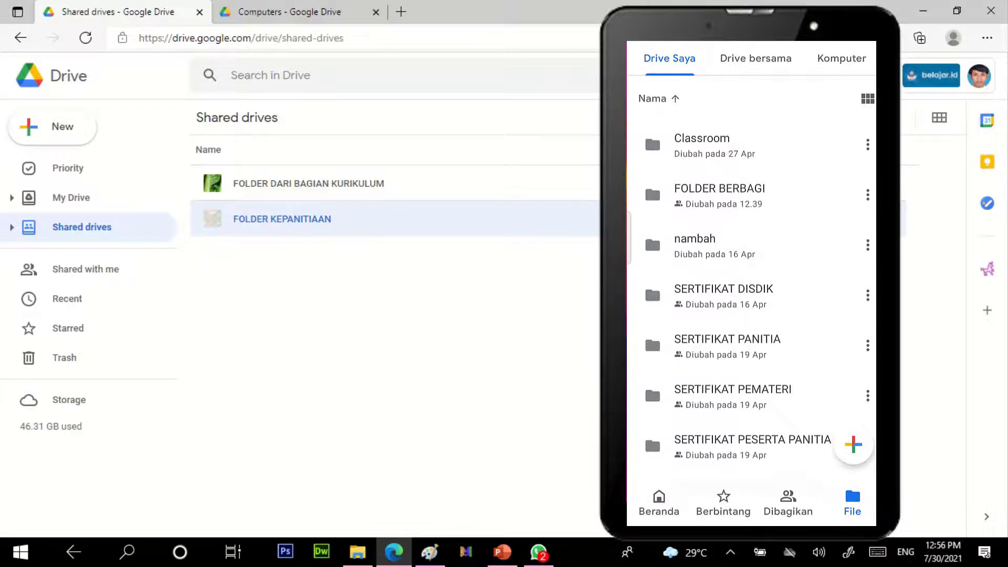
Step: On the phone, open the Drive bersama shared drives list
click(756, 58)
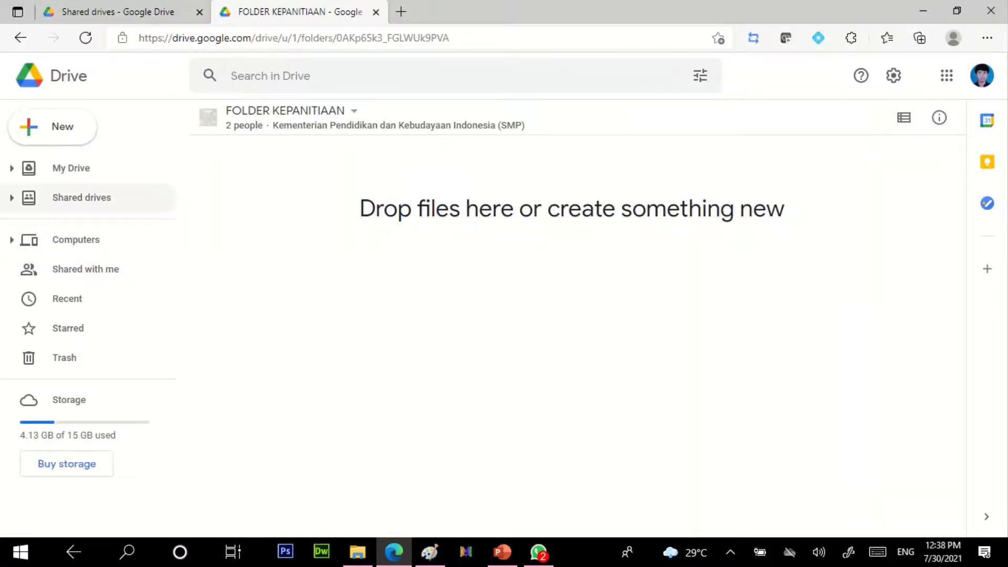
Step: Go from Shared drives to the member's My Drive, showing Classroom, nambah and SUSULAN folders
click(84, 198)
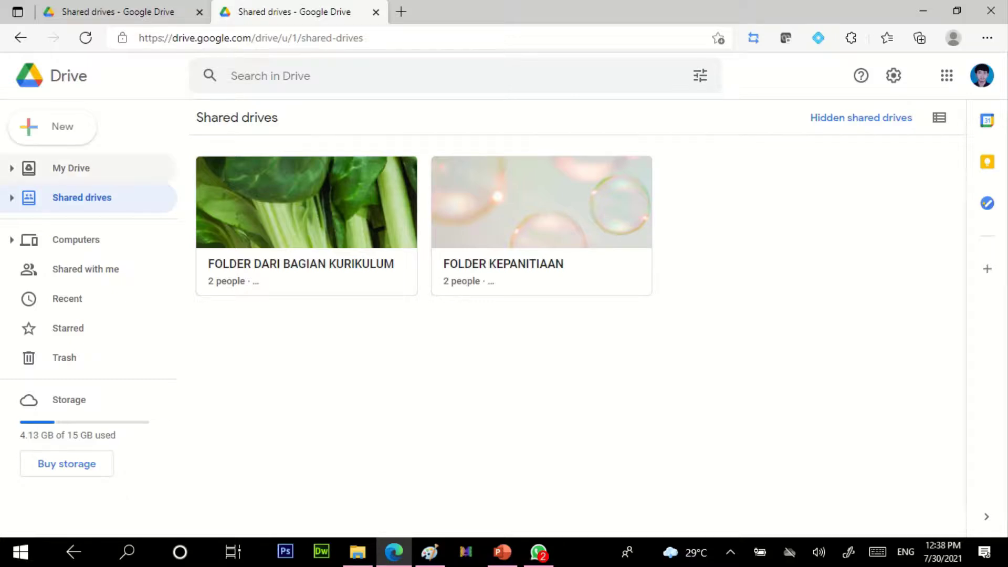
click(89, 168)
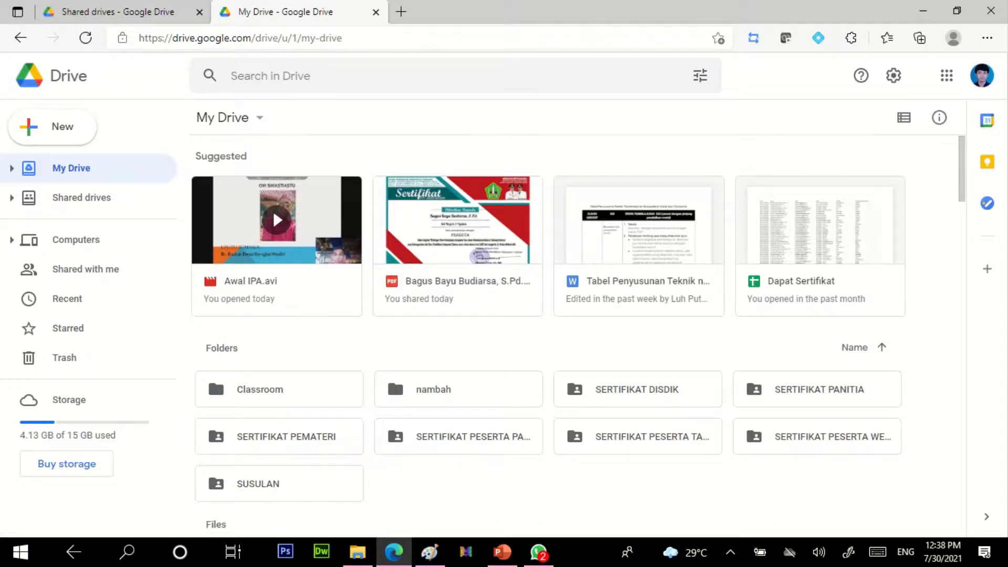
Step: Make a new My Drive folder named 'FOLDER BERBAGI' from the right-click menu
right_click(392, 347)
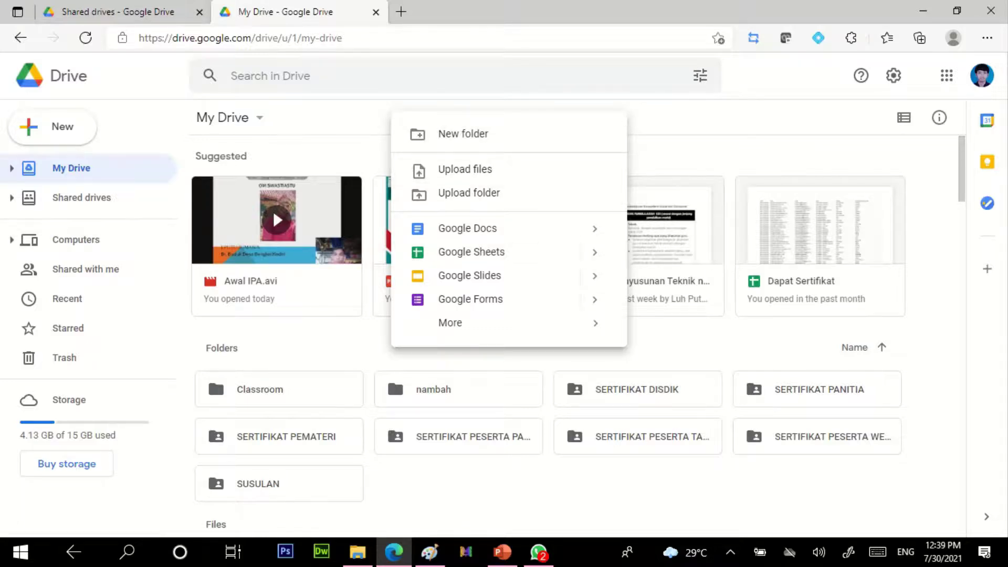
right_click(327, 344)
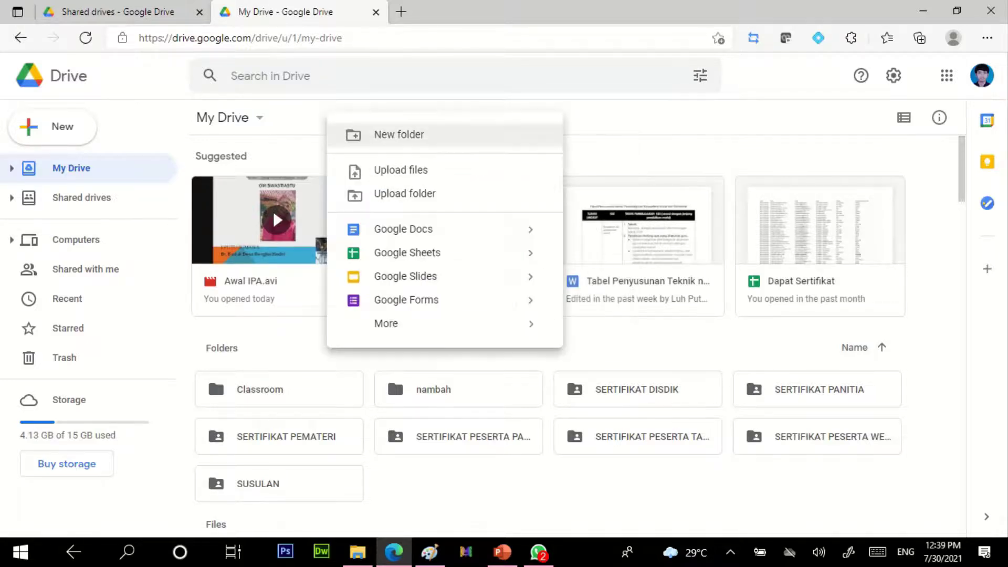
click(399, 134)
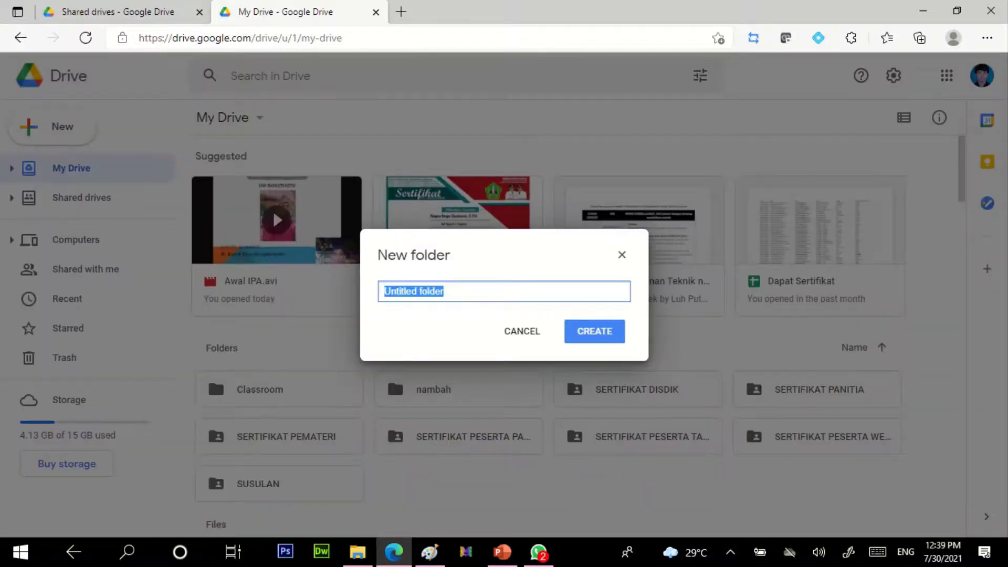
text(FOLDER )
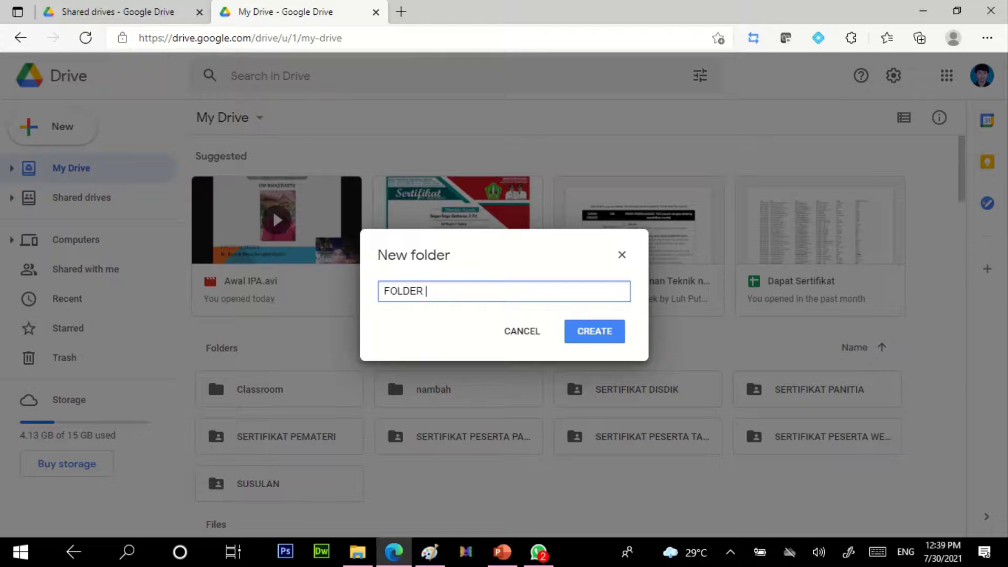
text(BERBAGI)
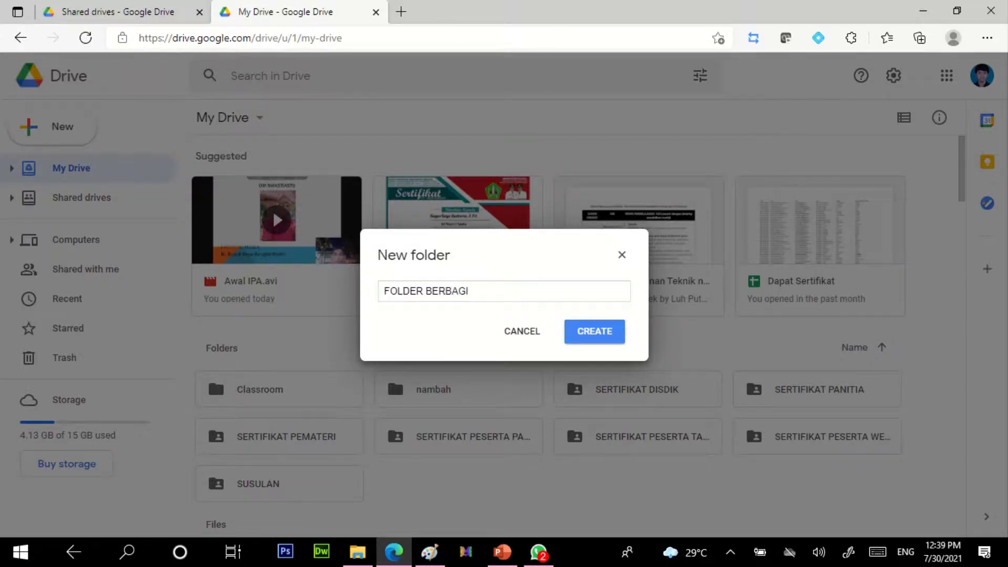
key(Return)
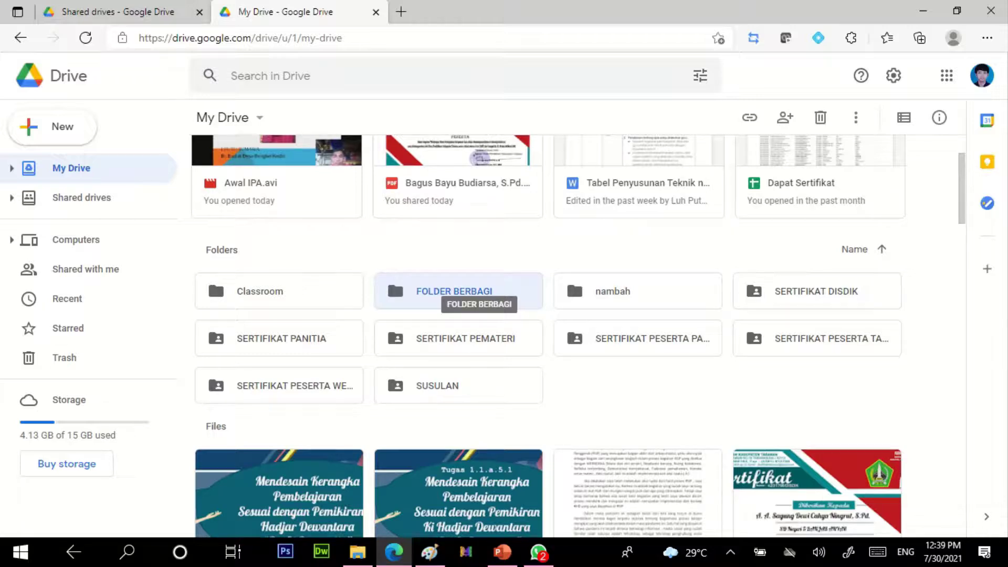
Step: Share FOLDER BERBAGI with the suggested member account as Editor and send the invitation
right_click(496, 292)
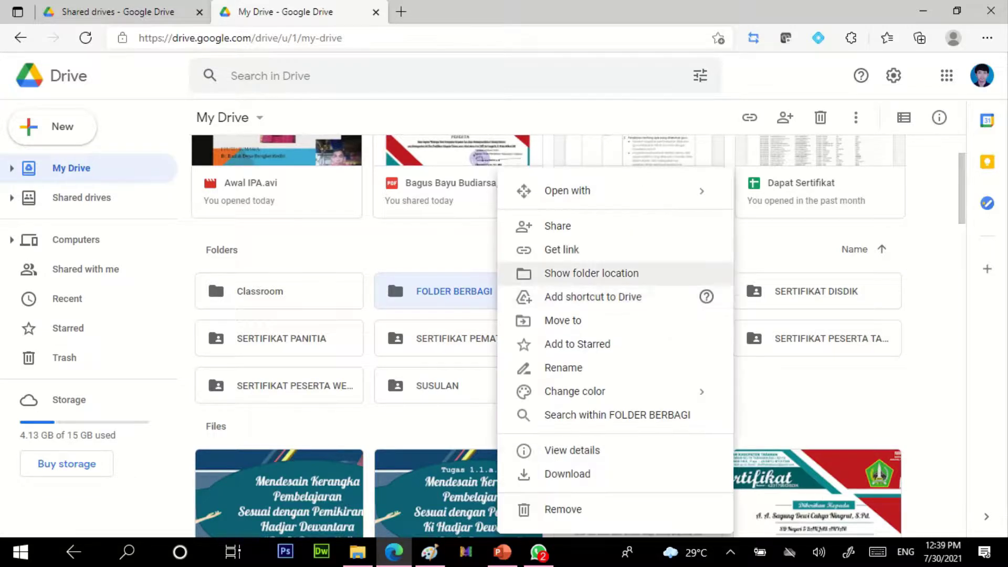
key(Up)
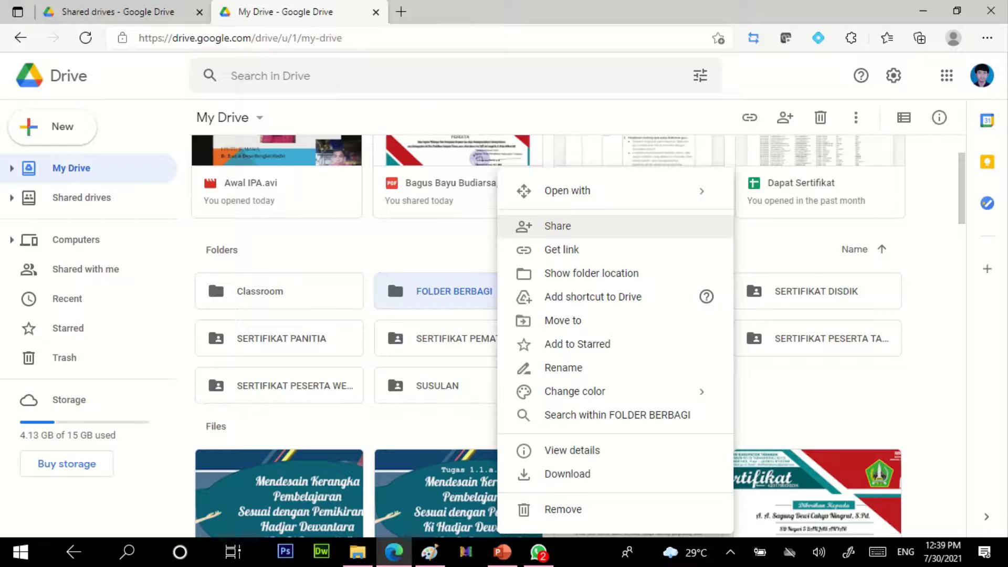
key(Return)
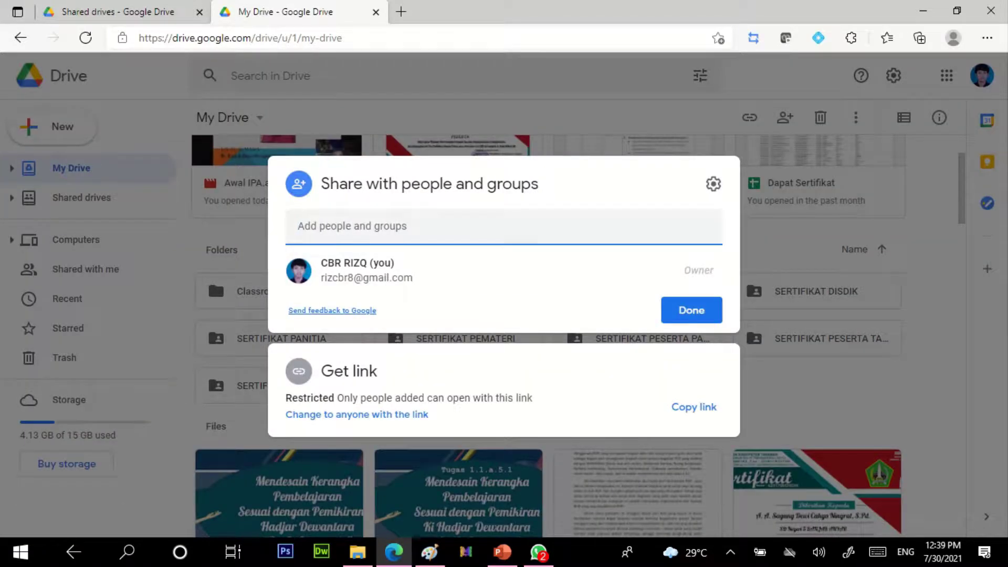
text(ISUA)
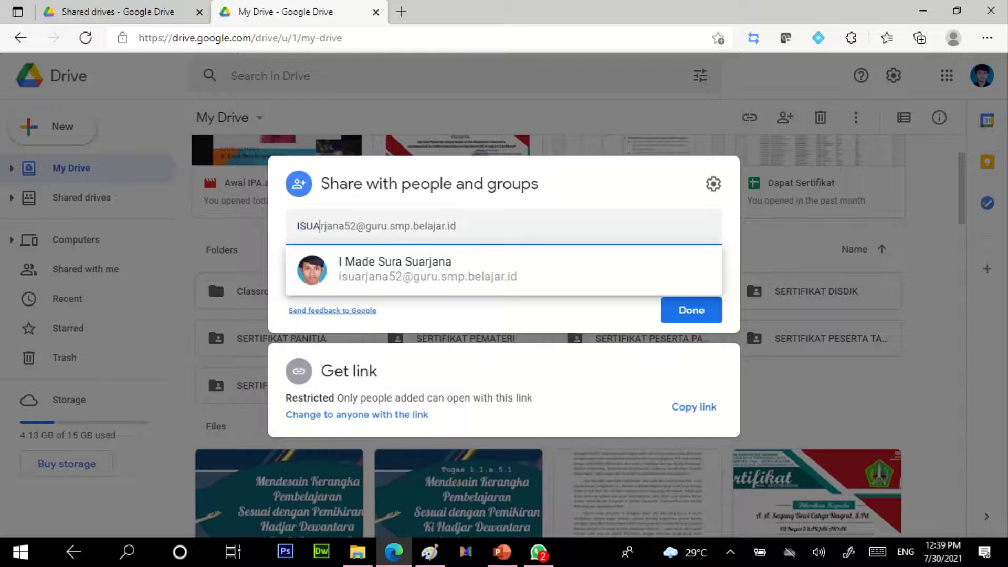
key(Return)
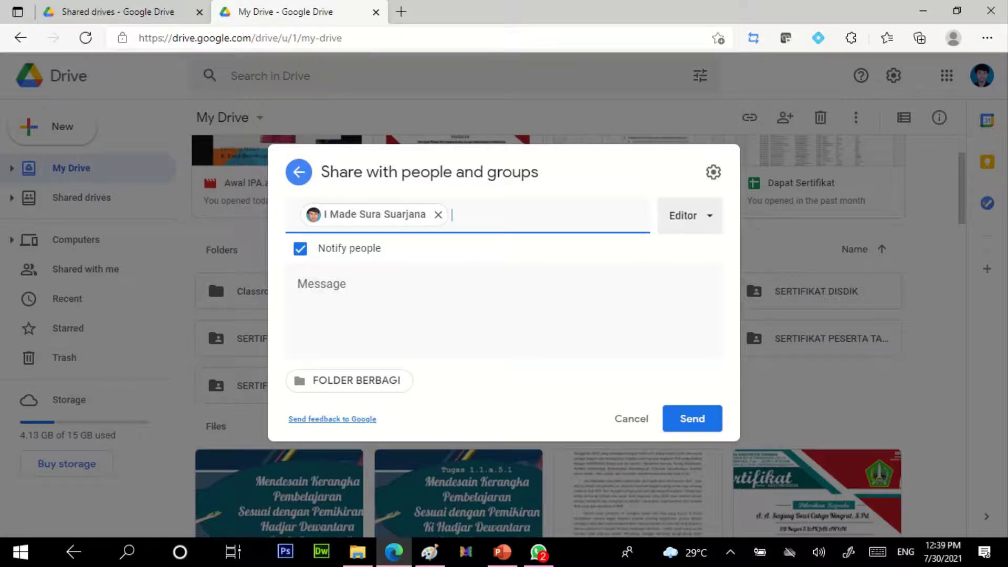
click(690, 216)
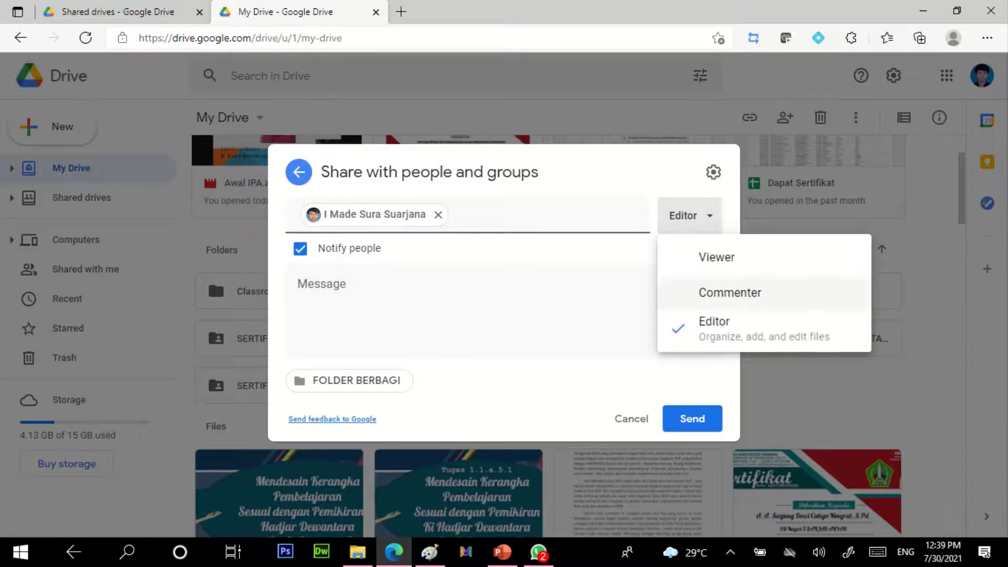
click(714, 326)
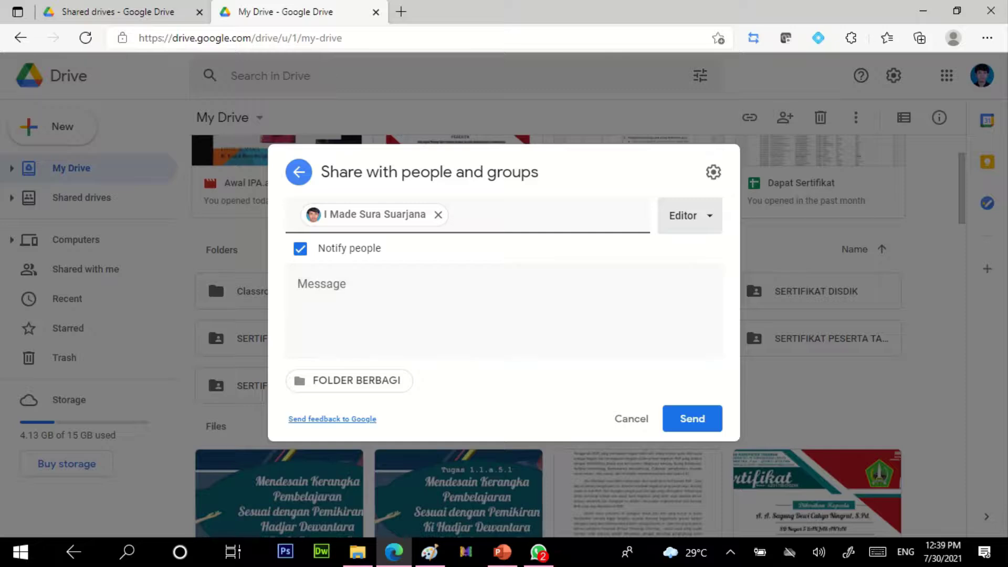
click(691, 418)
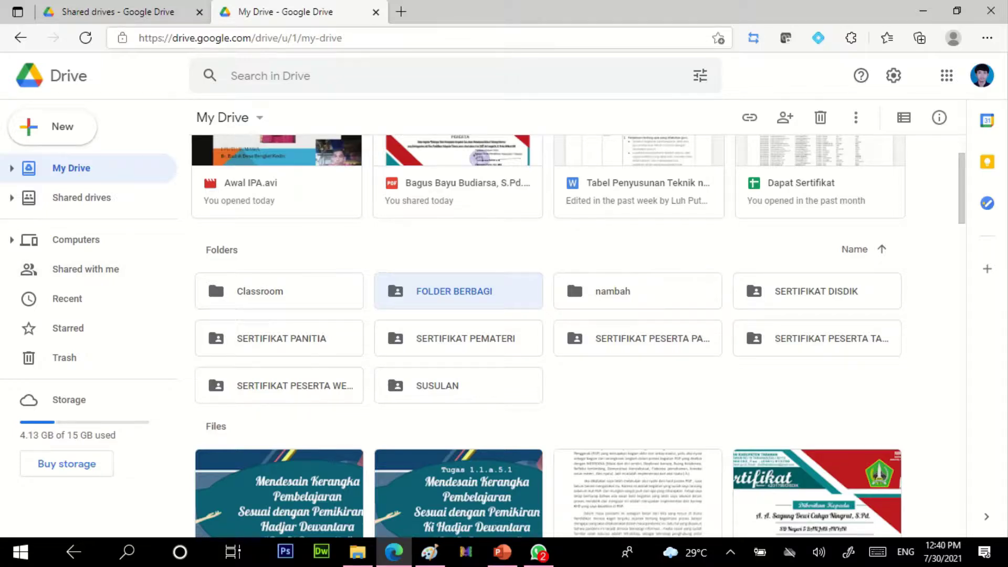
click(118, 12)
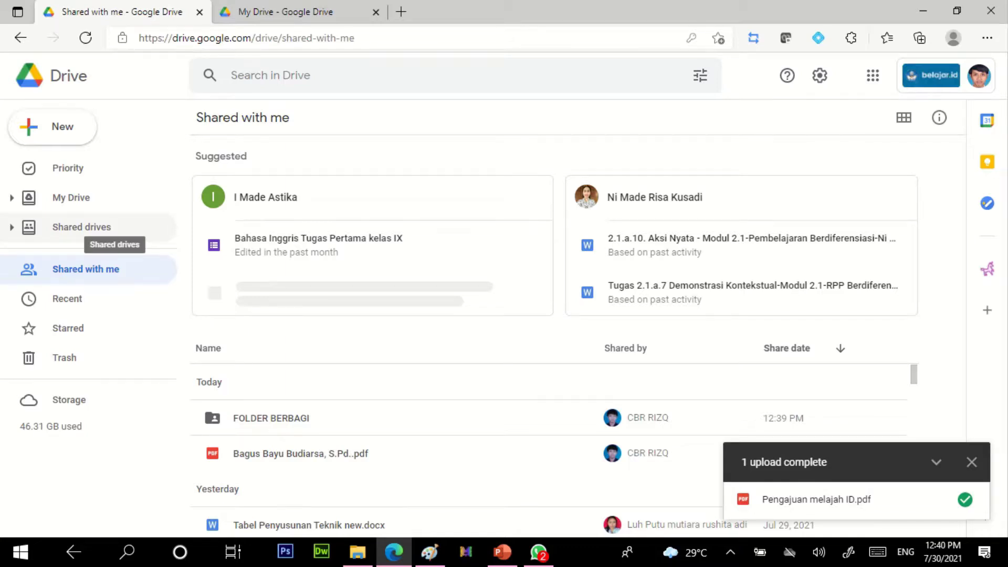
click(82, 227)
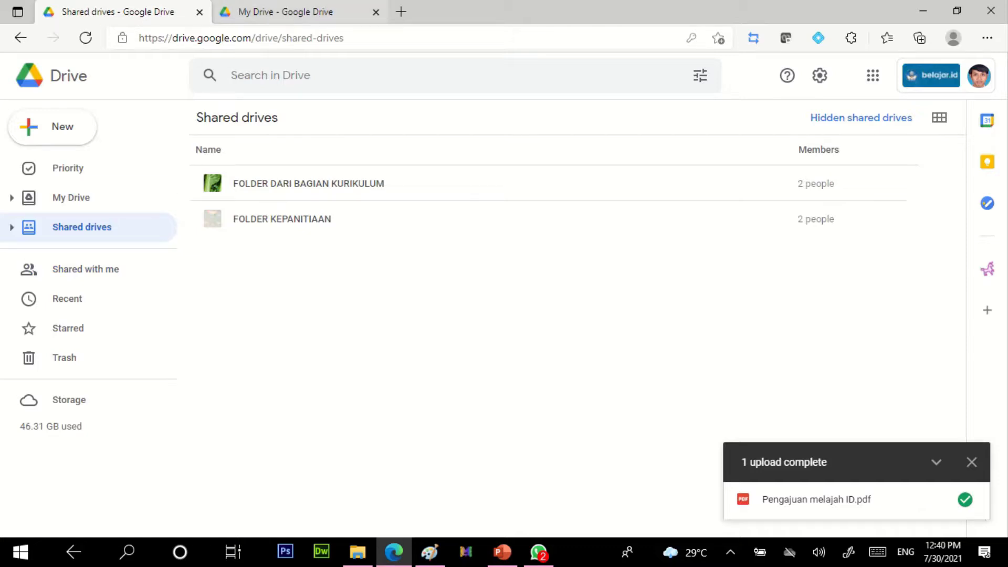
click(286, 11)
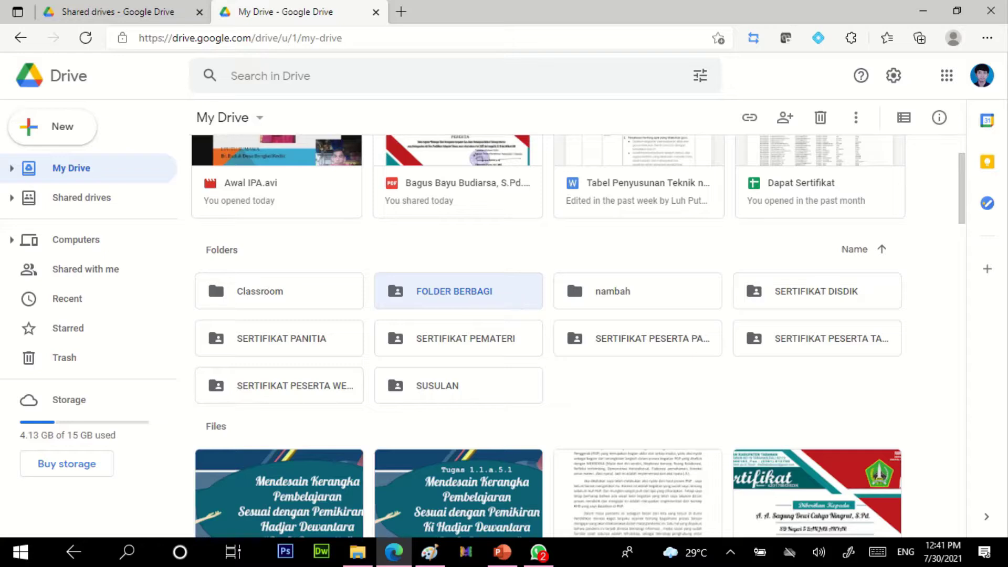
Step: View the Computers page, then return to the shared drives tab and dismiss the upload-complete notice
key(ctrl+Tab)
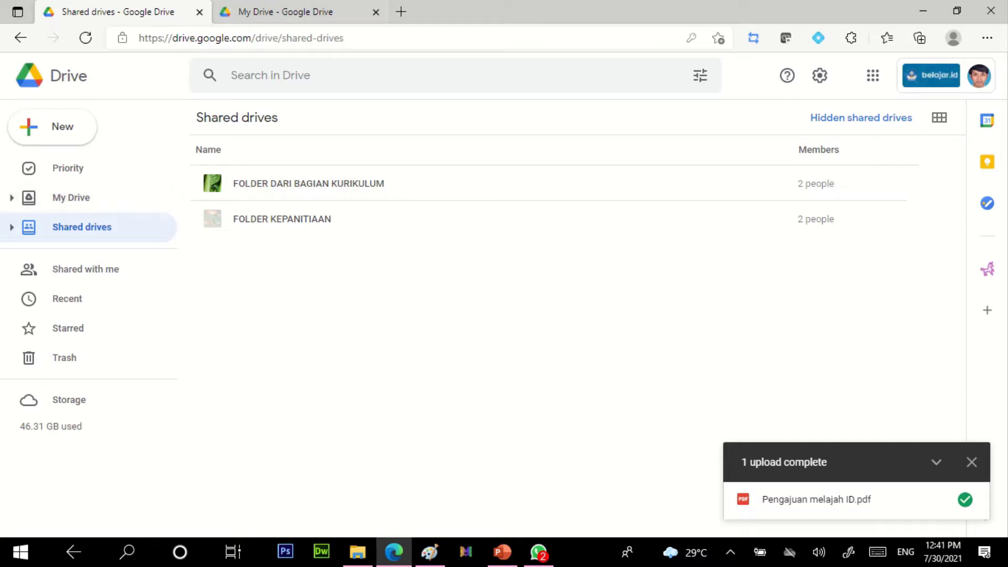
click(290, 14)
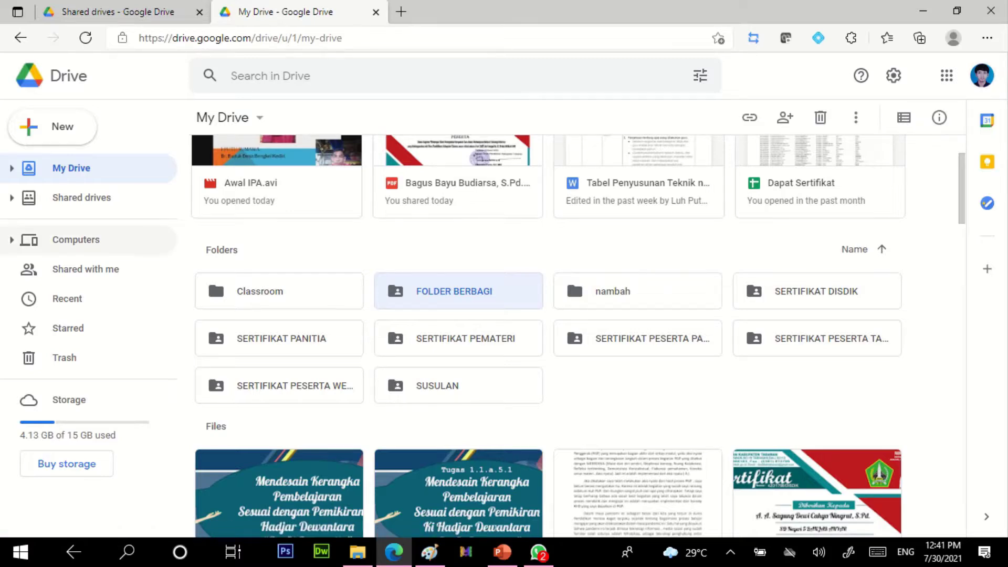
click(12, 240)
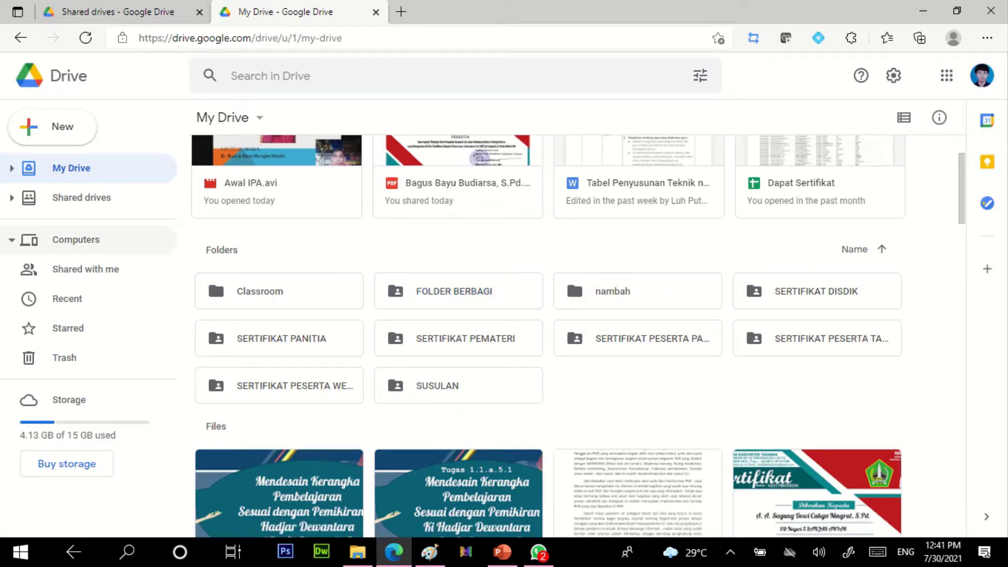
click(77, 239)
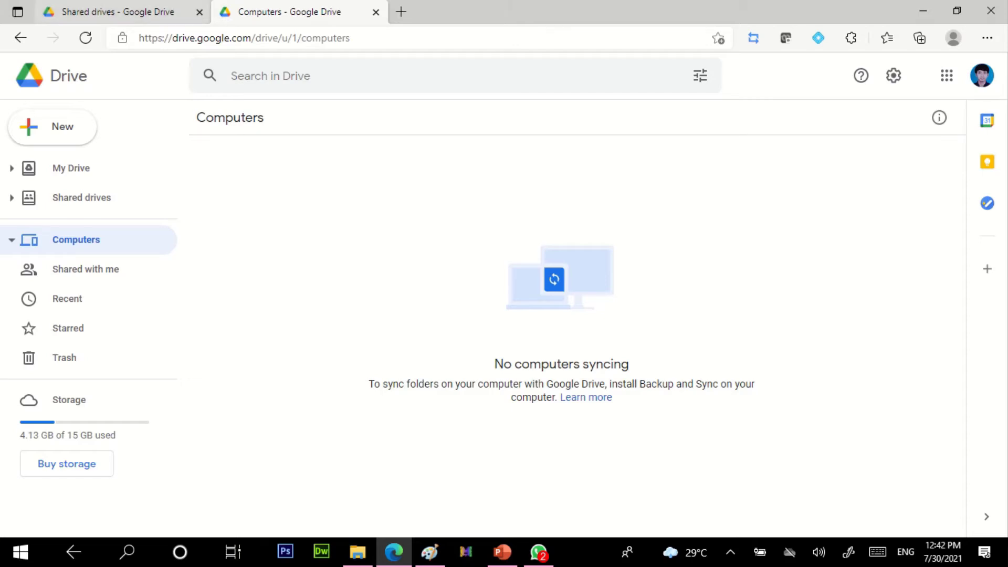
key(ctrl+shift+Tab)
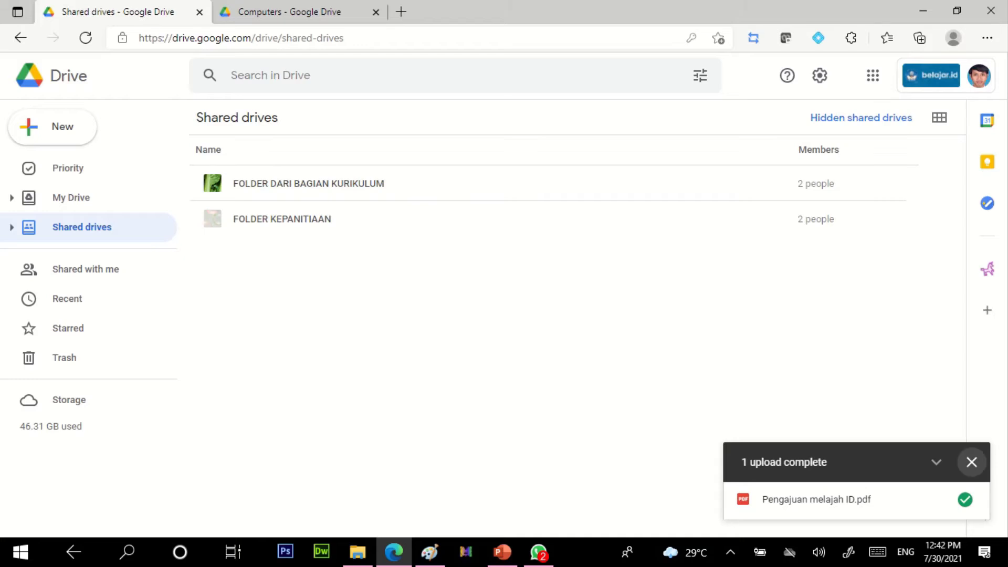
click(972, 462)
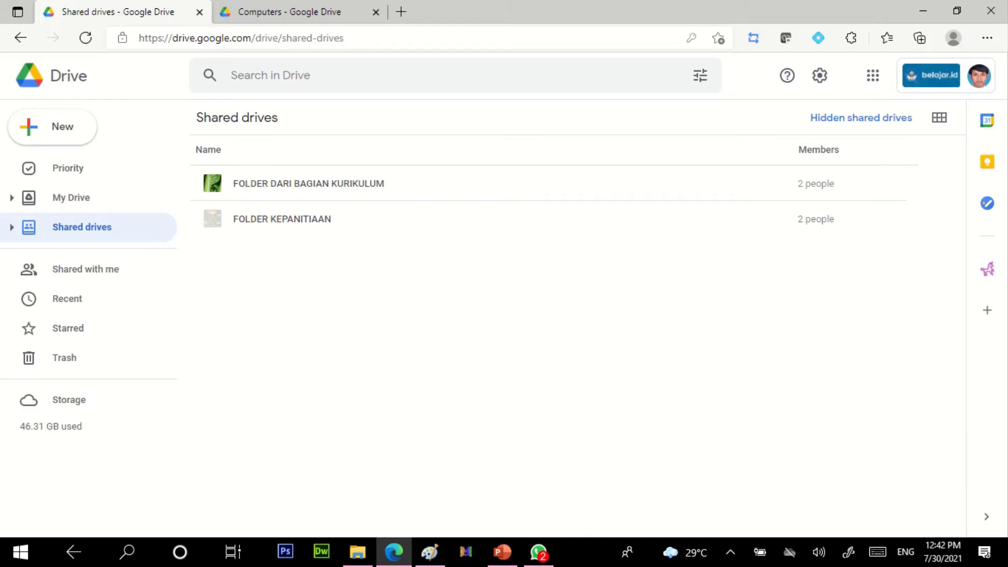